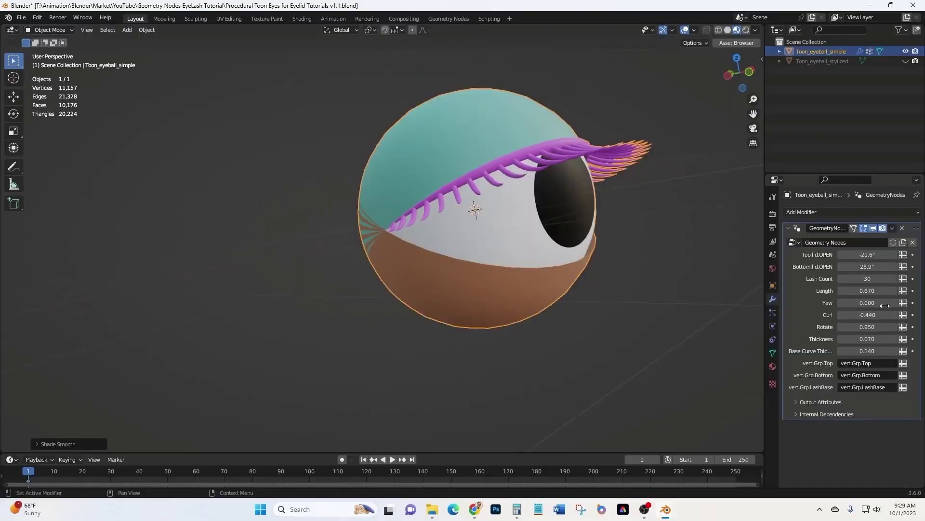
# - Raise the top eyelid by setting Top.lid.OPEN from -21.6° to -18.2°
pyautogui.moveTo(883, 254)
pyautogui.mouseDown()
pyautogui.moveTo(901, 254)
pyautogui.moveTo(889, 255)
pyautogui.mouseUp()
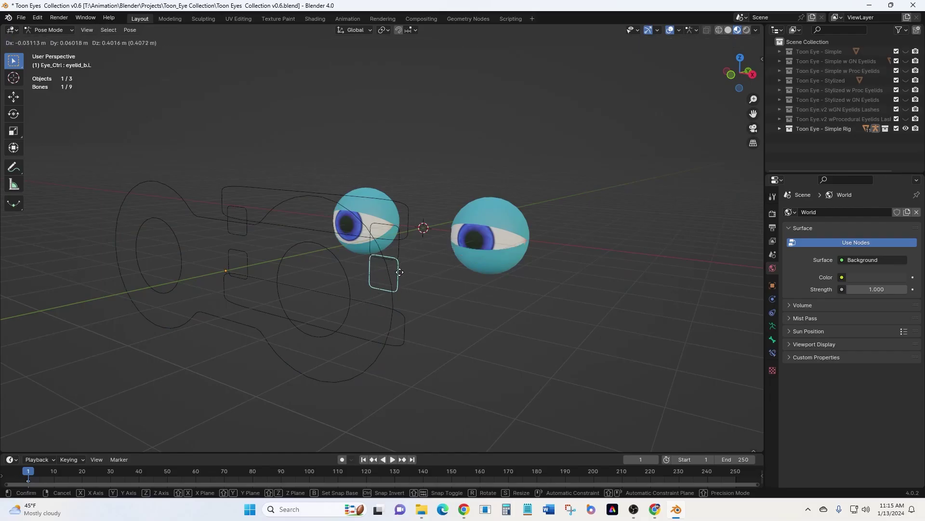
# - Move an eyelid control to open the lid, then shift both eyes with the eye.master control
pyautogui.moveTo(405, 268); pyautogui.dragTo(404, 295)
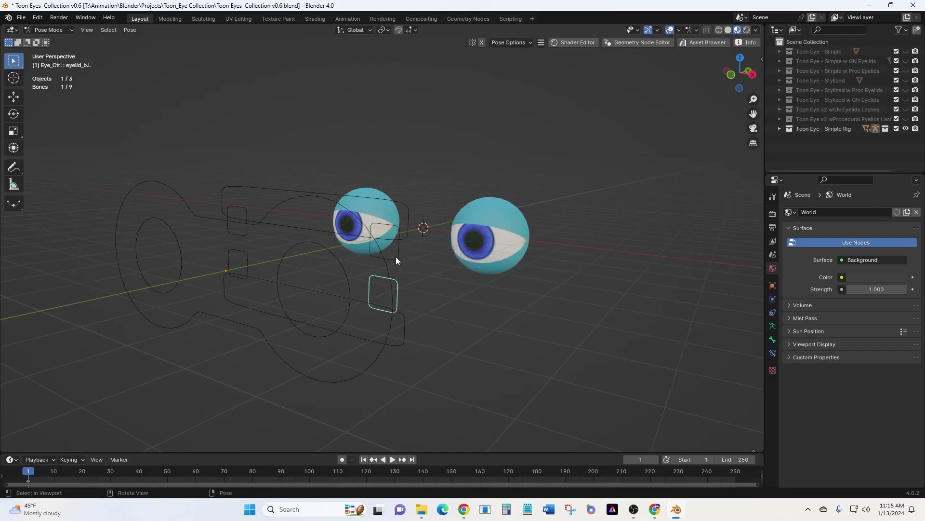
pyautogui.click(395, 256)
pyautogui.click(378, 357)
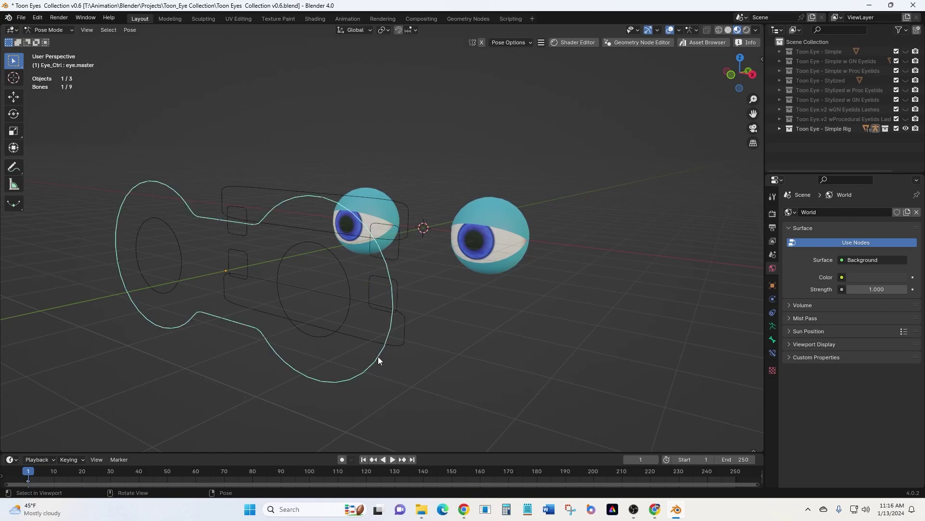
pyautogui.moveTo(378, 357)
pyautogui.mouseDown()
pyautogui.moveTo(450, 343)
pyautogui.moveTo(345, 370)
pyautogui.moveTo(396, 351)
pyautogui.moveTo(383, 357)
pyautogui.mouseUp()
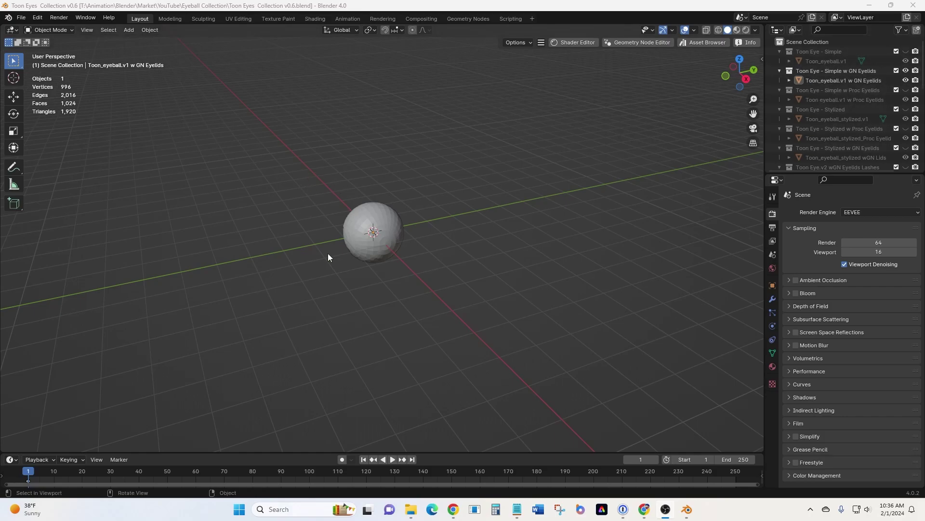
# - Switch to Material Preview shading and orbit to a front view of the teal-lidded eyeball
pyautogui.moveTo(351, 270); pyautogui.dragTo(445, 227, button='middle')
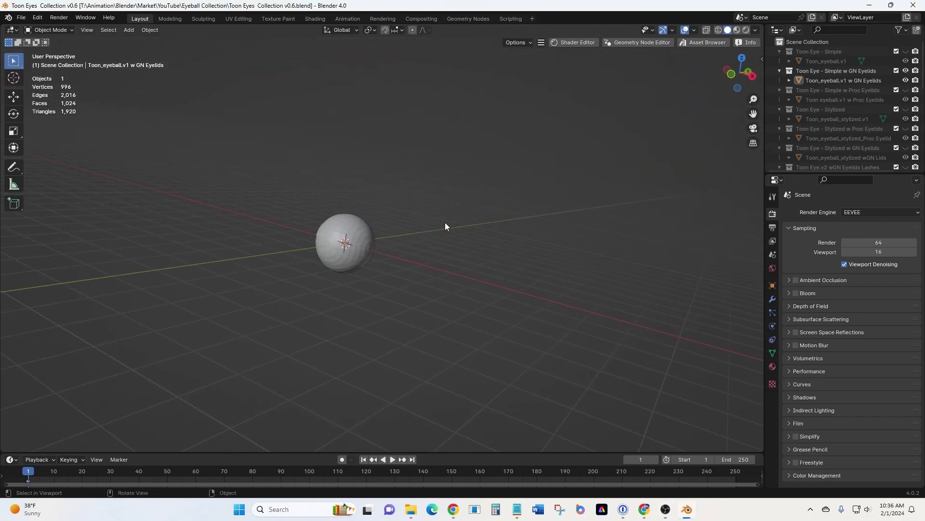
pyautogui.click(737, 31)
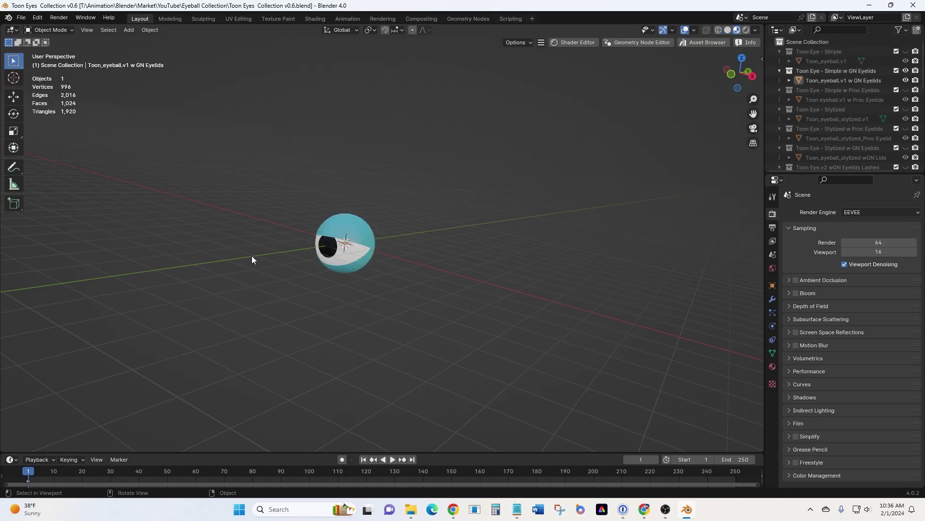
pyautogui.moveTo(252, 259); pyautogui.dragTo(533, 199, button='middle')
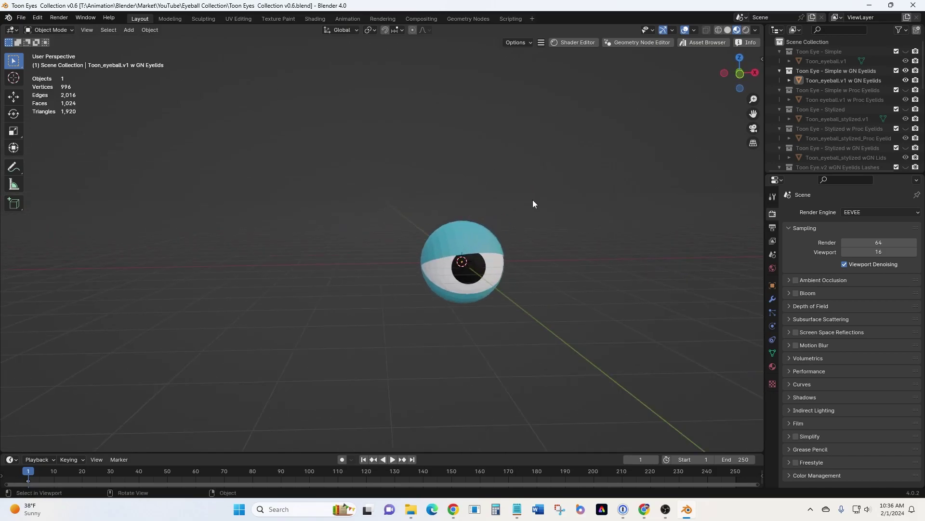
# - Hide the Simple w GN Eyelids collection, show Toon Eye - Simple, and select its eyeball
pyautogui.click(907, 71)
pyautogui.click(907, 51)
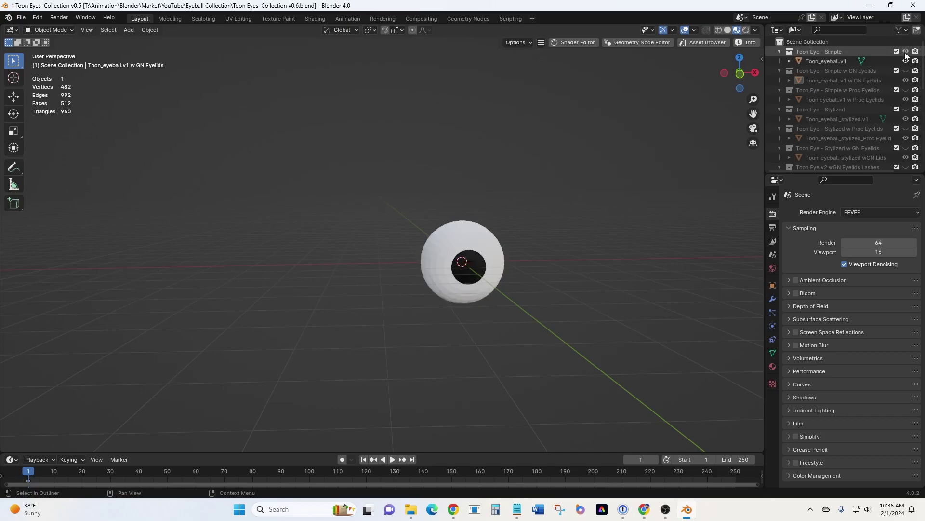
pyautogui.click(429, 281)
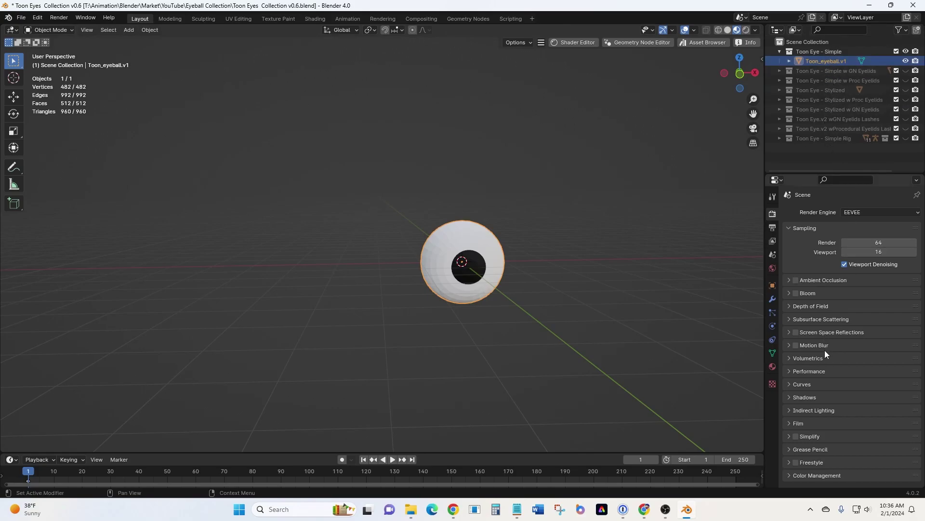
# - Expand the Simple_Toon_Eye.v1 material inputs and adjust Eye Rotation to 1.570, 0, 0
pyautogui.click(774, 367)
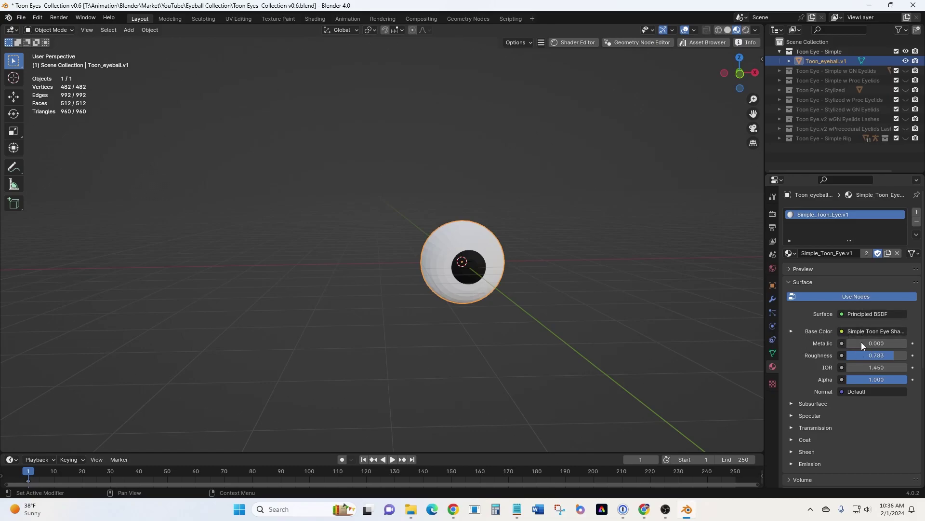
pyautogui.click(791, 331)
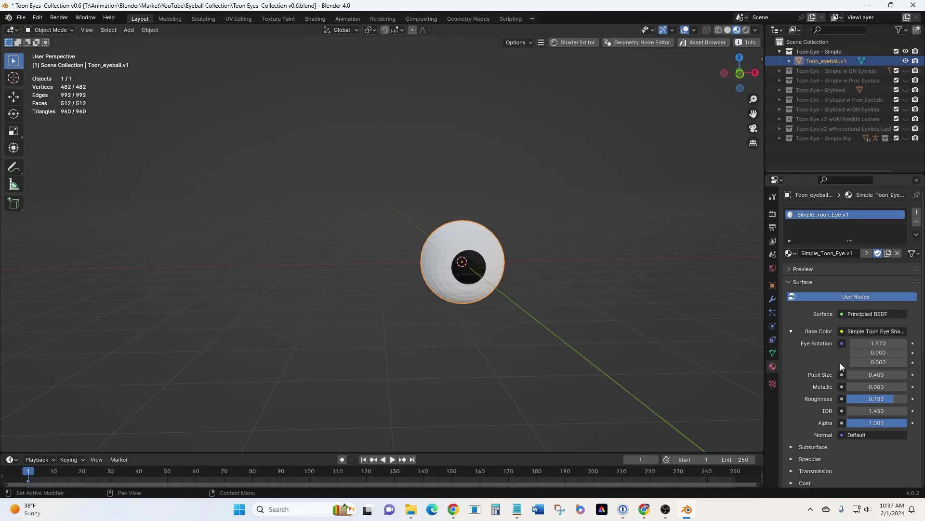
pyautogui.moveTo(868, 343); pyautogui.dragTo(865, 362)
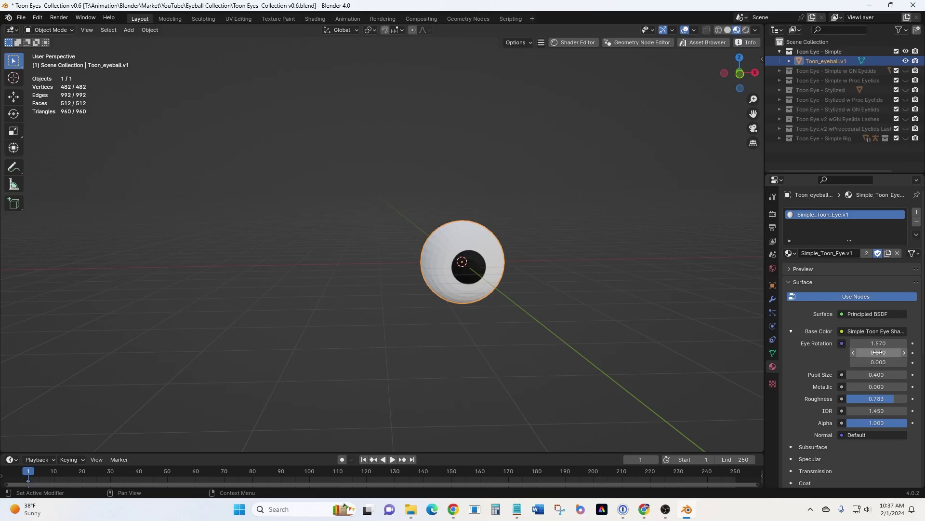
# - Show and select the GN Eyelids eyeball, then try an Eye Rotation change and revert to 1.570
pyautogui.click(906, 52)
pyautogui.click(907, 70)
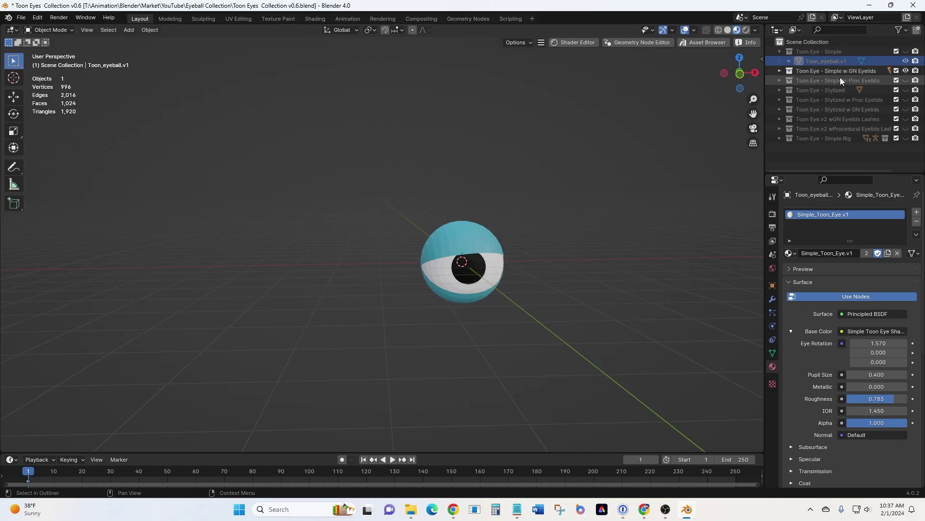
pyautogui.click(780, 71)
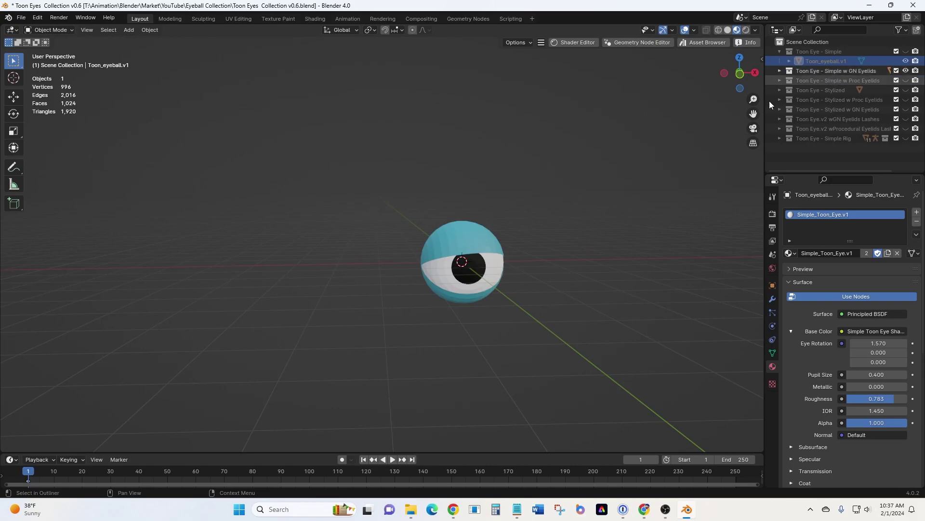
pyautogui.click(481, 248)
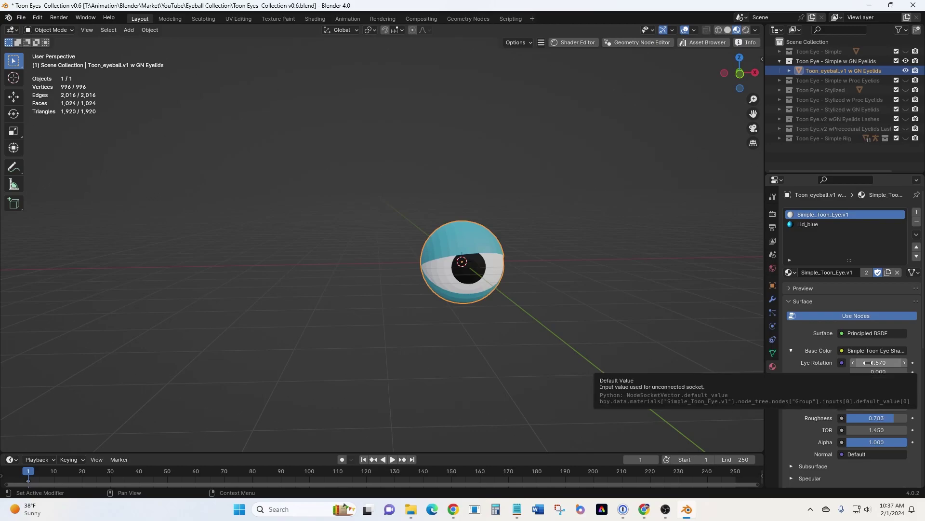
pyautogui.moveTo(868, 362); pyautogui.dragTo(874, 381)
pyautogui.press('Escape')
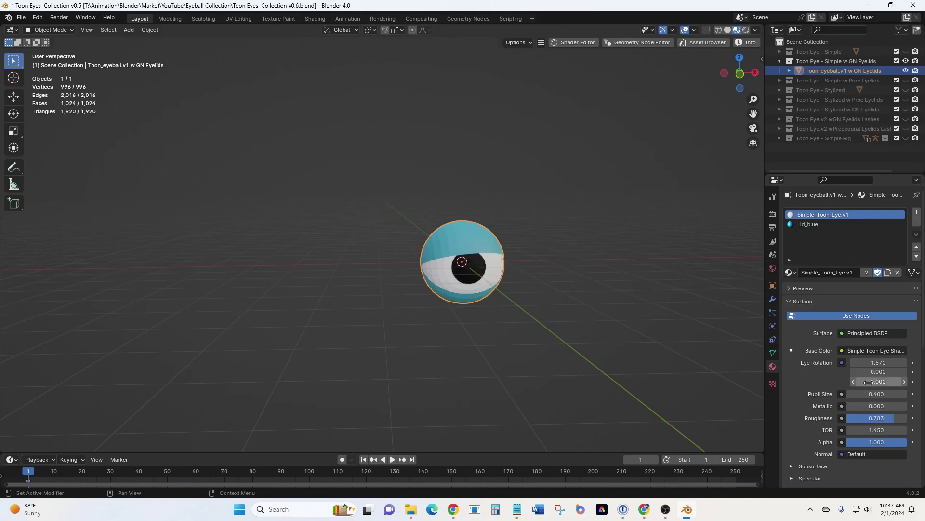
# - Show the GN_Eyelid_Basic modifier and test the top lid, leaving Top.lid.Ctrl at -0.310
pyautogui.click(773, 300)
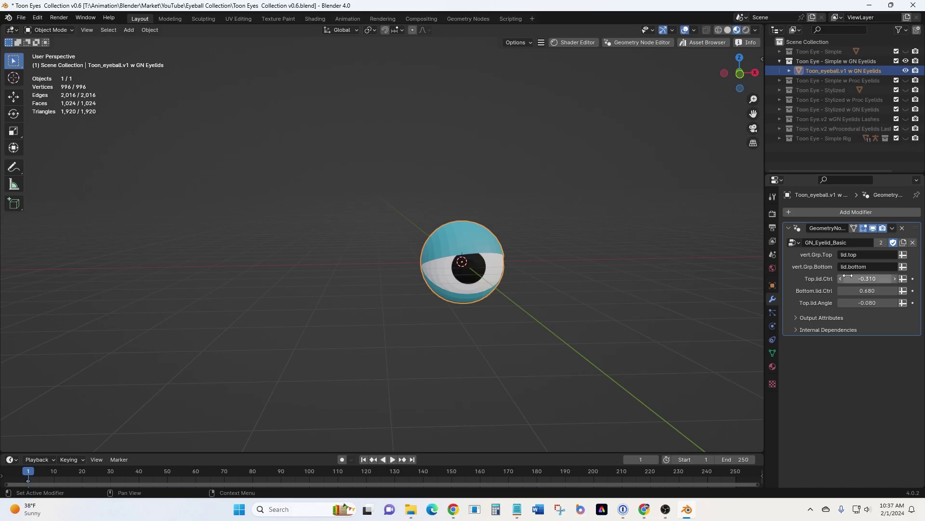
pyautogui.moveTo(859, 279); pyautogui.dragTo(860, 303)
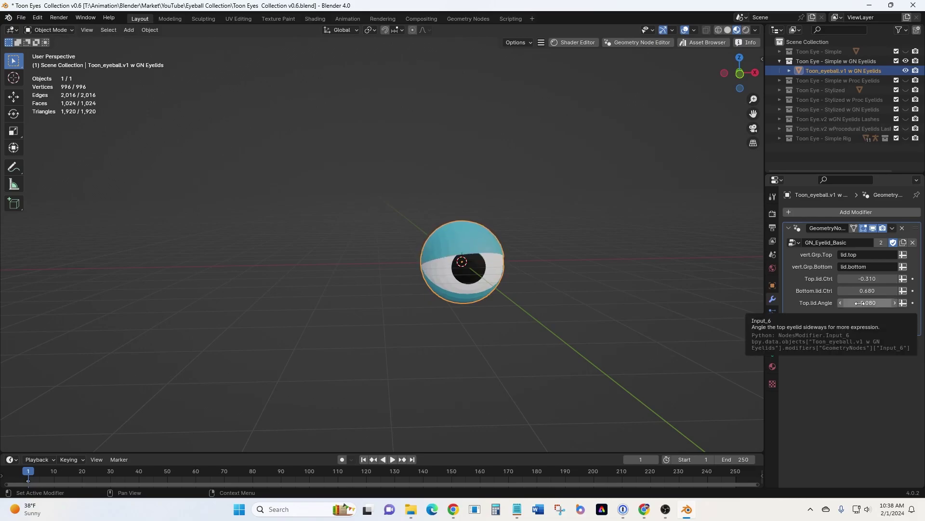
# - Hide the GN Eyelids collection, show Simple w Proc Eyelids, and select its green-lidded eyeball
pyautogui.click(905, 64)
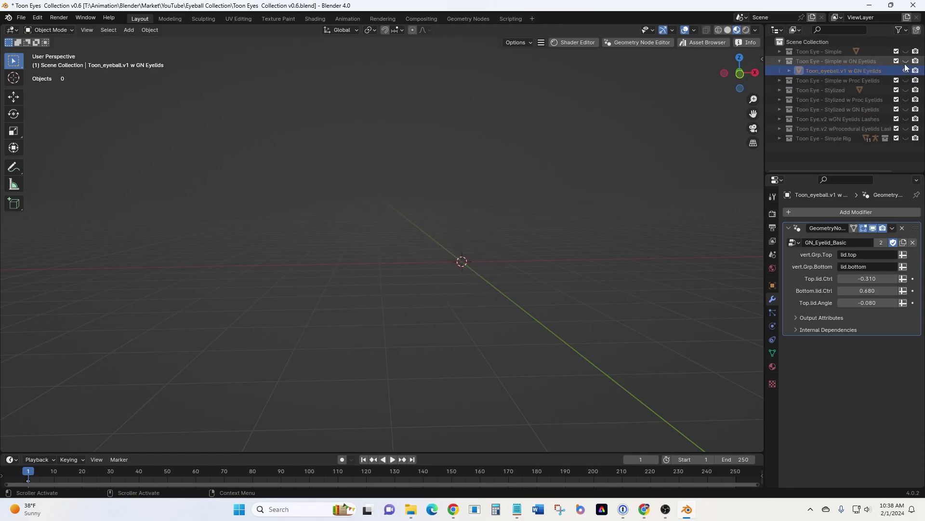
pyautogui.click(906, 81)
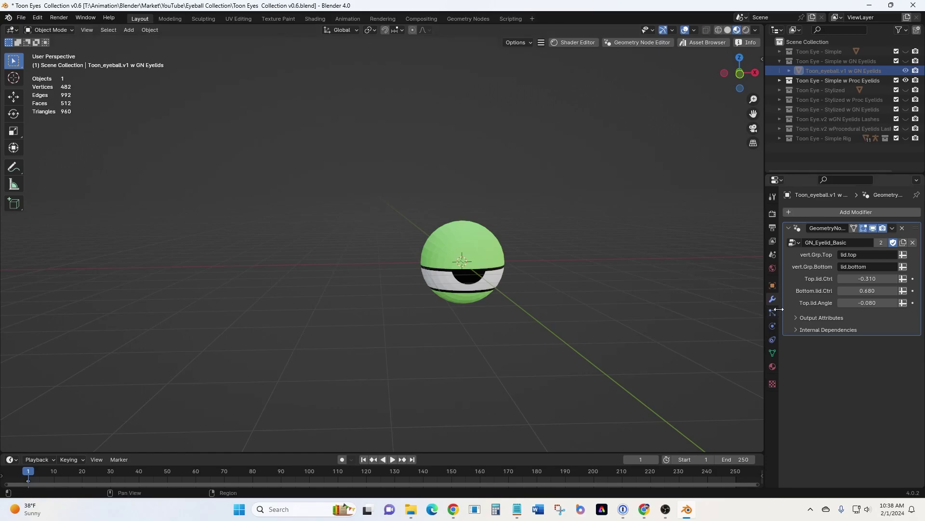
pyautogui.click(462, 255)
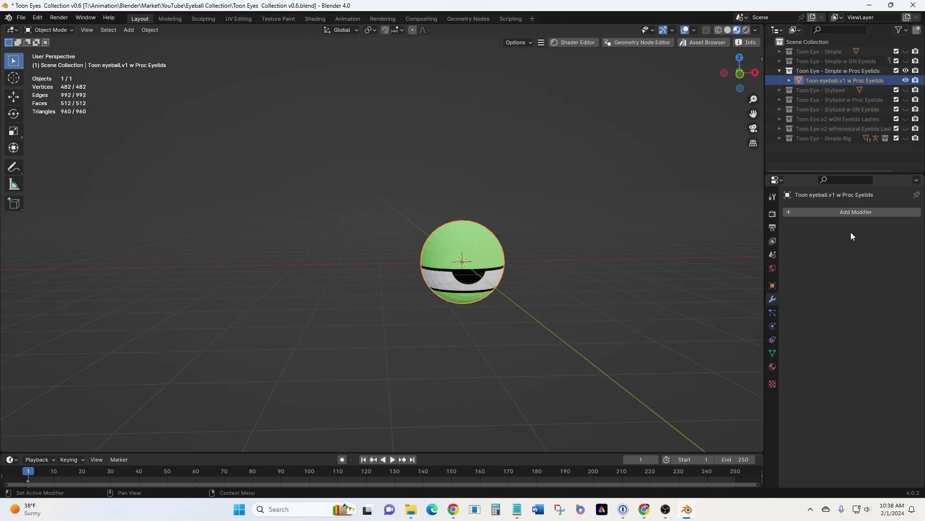
# - Show the Proc Eyelids material inputs and raise Eye Rotation to turn the pupil
pyautogui.click(772, 366)
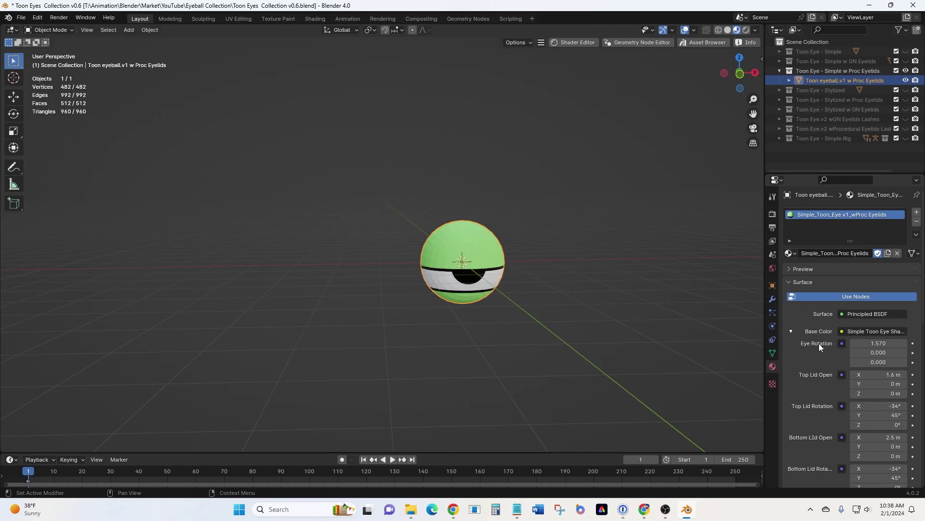
pyautogui.scroll(-1, 818, 349)
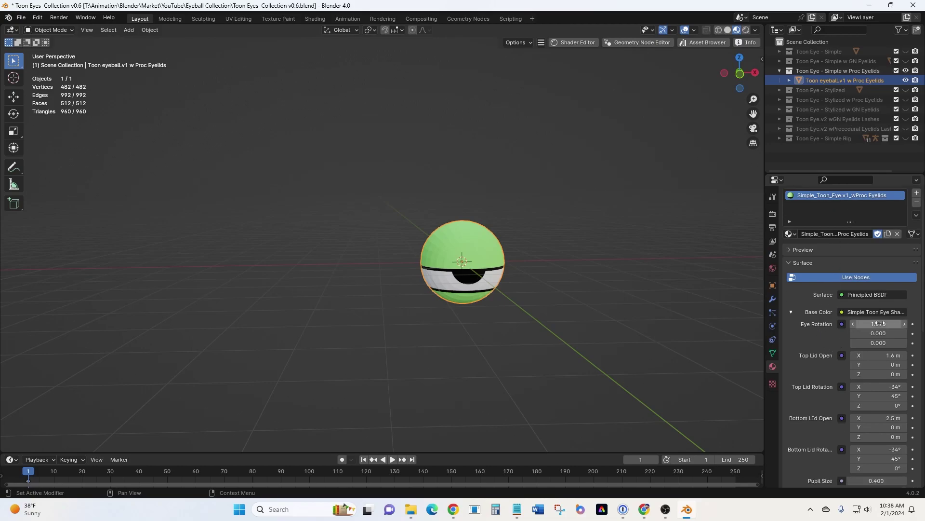
pyautogui.moveTo(879, 324); pyautogui.dragTo(878, 343)
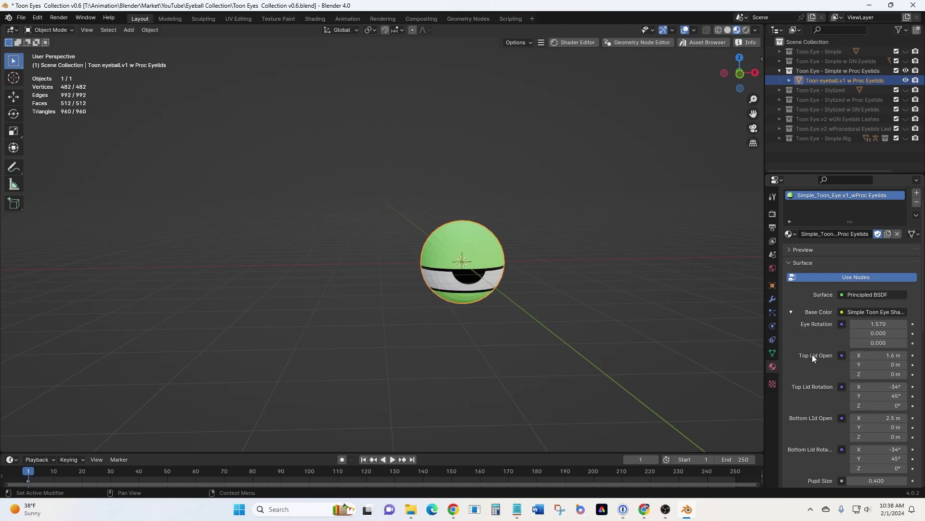
# - Set Top Lid Open X to 2.5, drag it back to 1.6, and raise Bottom Lid Open to 2.5
pyautogui.click(878, 355)
pyautogui.write('2.5')
pyautogui.press('Return')
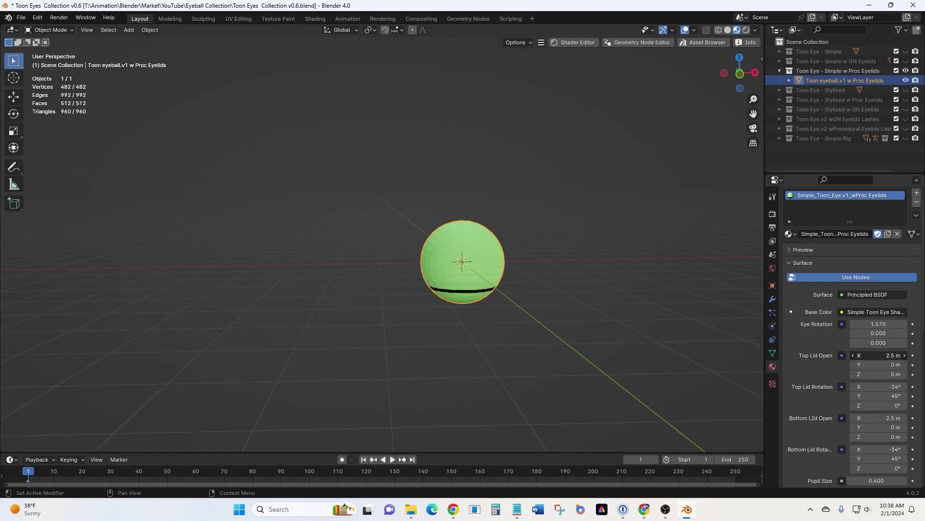
pyautogui.moveTo(877, 355); pyautogui.dragTo(858, 356)
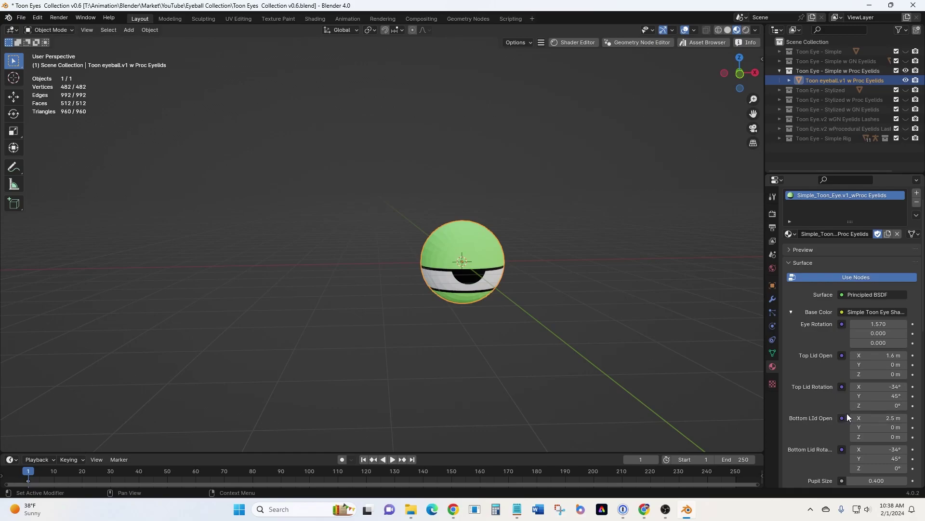
pyautogui.moveTo(861, 417)
pyautogui.mouseDown()
pyautogui.moveTo(850, 417)
pyautogui.moveTo(870, 417)
pyautogui.mouseUp()
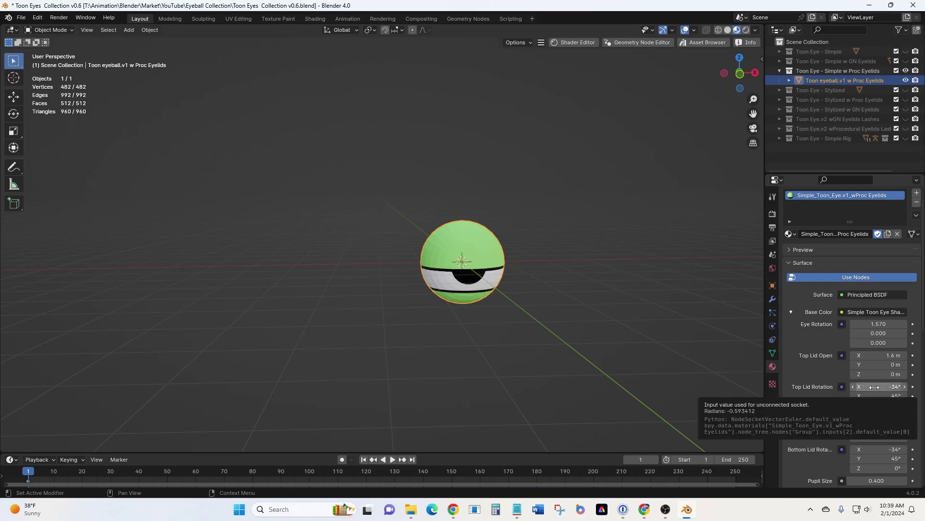
# - Swing Top Lid Rotation open and back to -34°, then try and cancel a Bottom Lid Rotation change
pyautogui.moveTo(872, 386)
pyautogui.mouseDown()
pyautogui.moveTo(918, 386)
pyautogui.moveTo(866, 387)
pyautogui.moveTo(891, 387)
pyautogui.moveTo(868, 387)
pyautogui.moveTo(881, 386)
pyautogui.mouseUp()
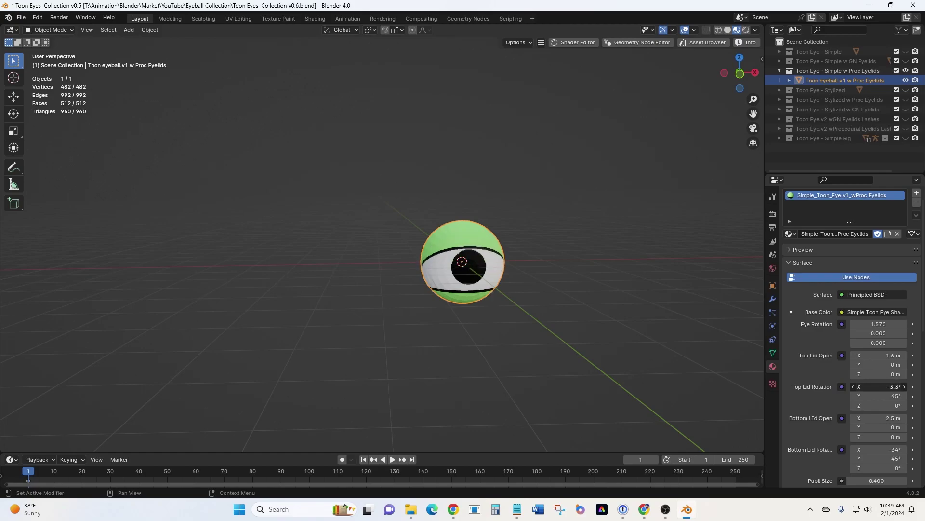
pyautogui.moveTo(877, 386); pyautogui.dragTo(863, 386)
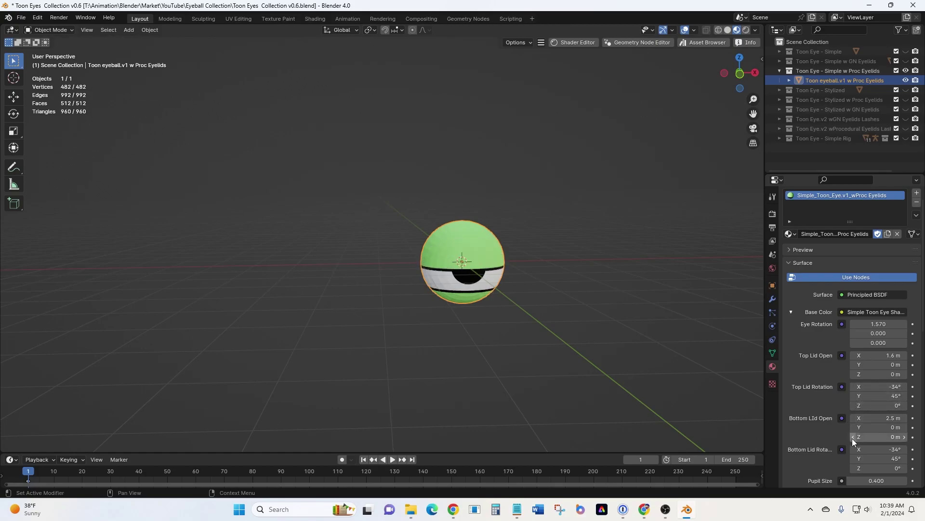
pyautogui.moveTo(868, 449); pyautogui.dragTo(879, 448)
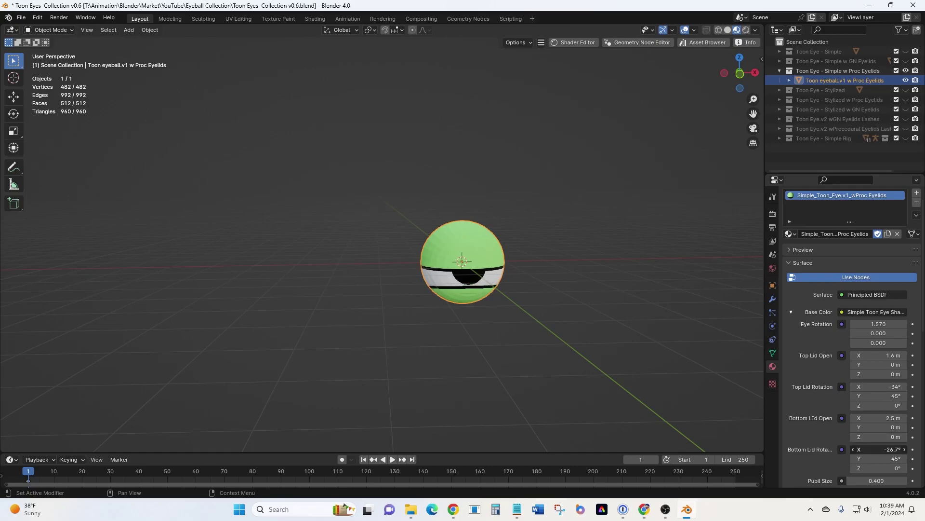
pyautogui.press('Escape')
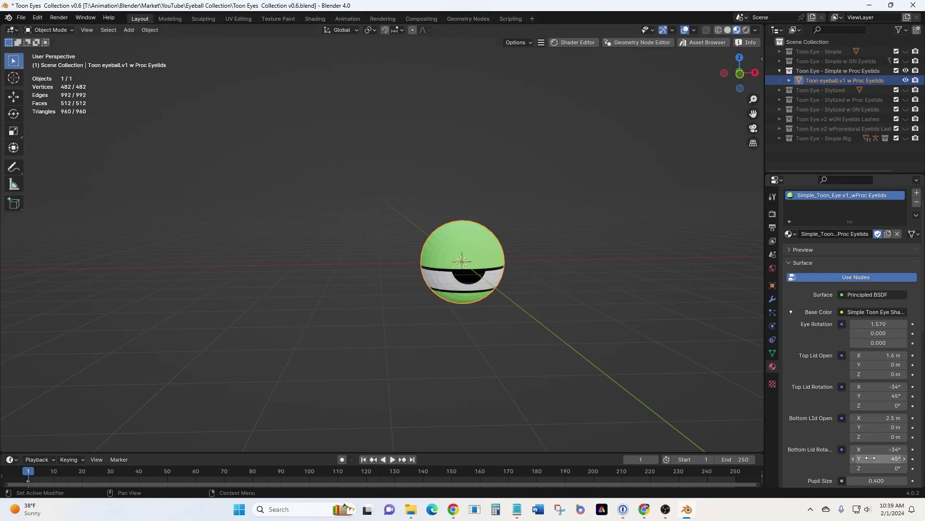
pyautogui.scroll(-3, 862, 448)
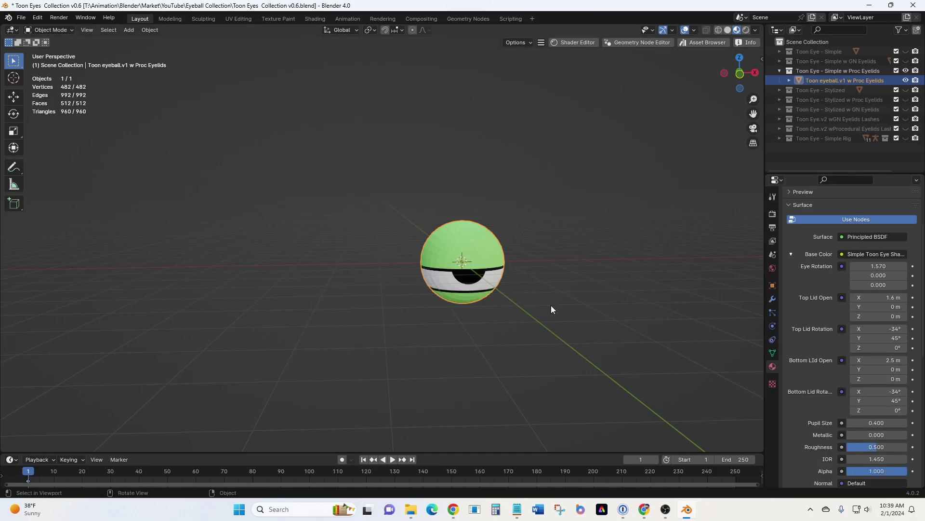
pyautogui.click(906, 71)
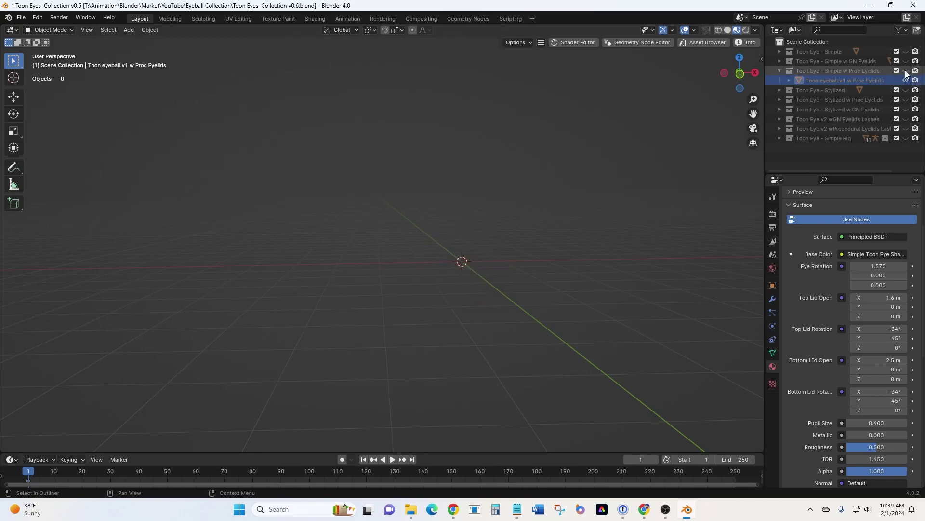
pyautogui.click(906, 91)
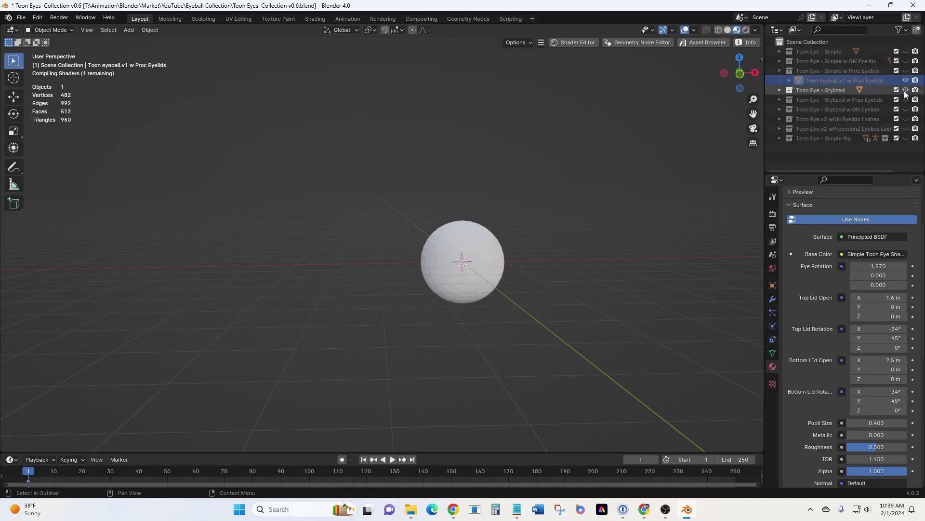
pyautogui.click(491, 266)
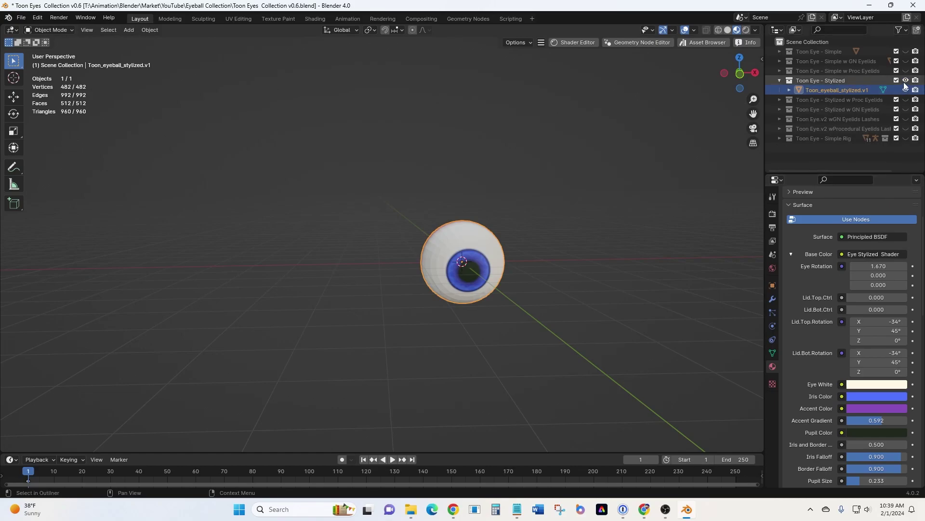
pyautogui.scroll(-2, 889, 429)
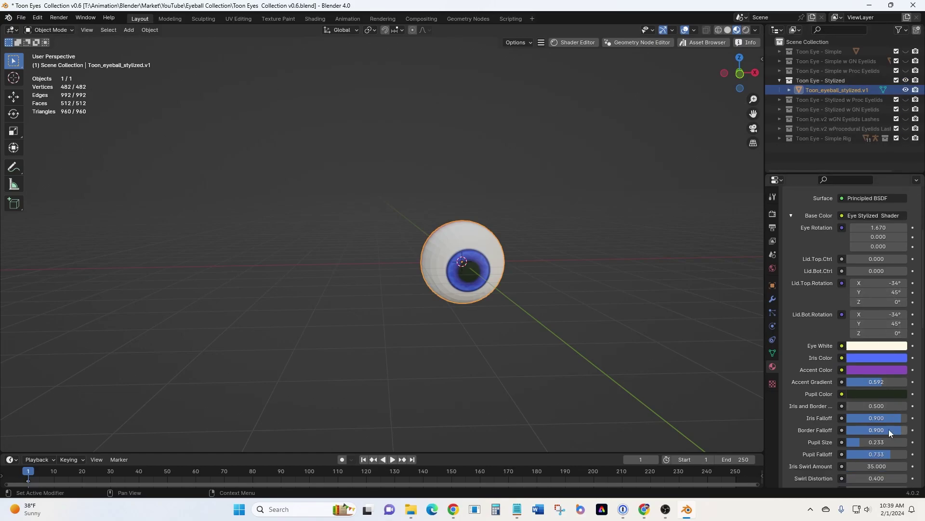
pyautogui.scroll(2, 889, 429)
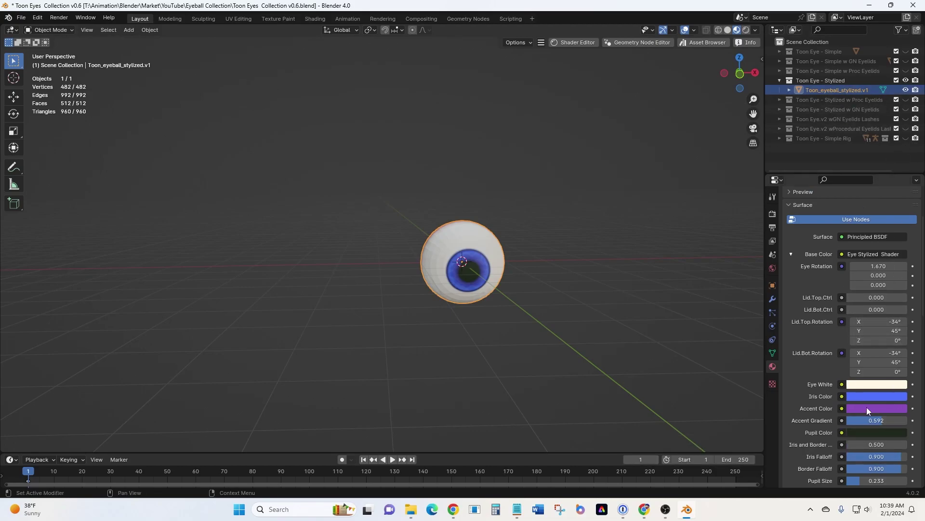
pyautogui.click(905, 90)
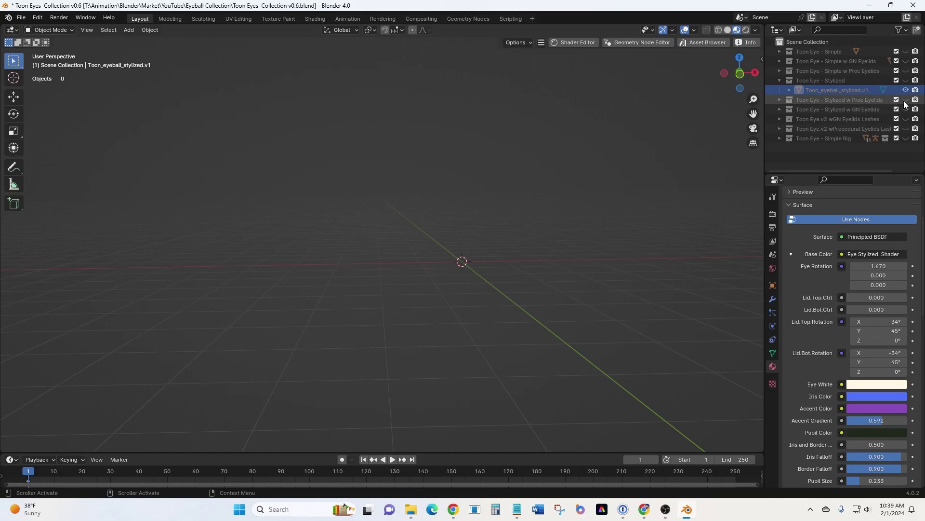
pyautogui.click(906, 99)
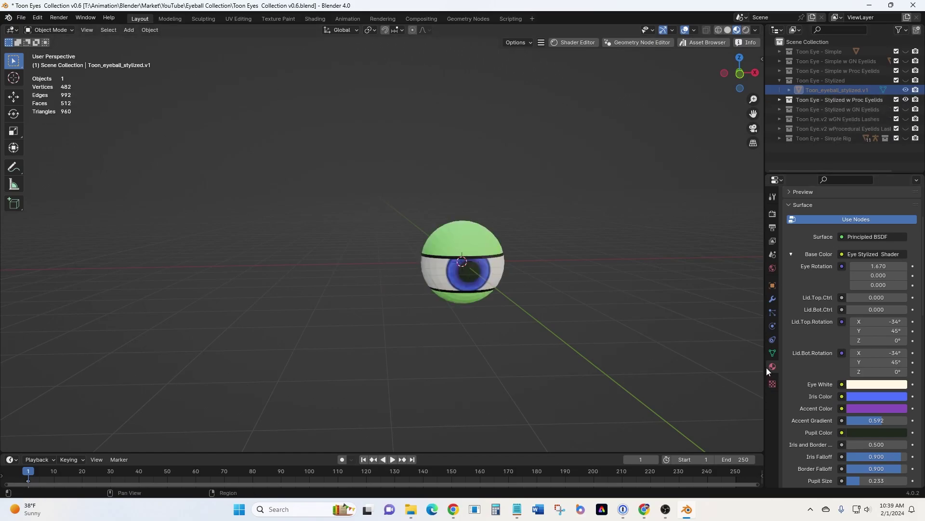
pyautogui.scroll(4, 829, 285)
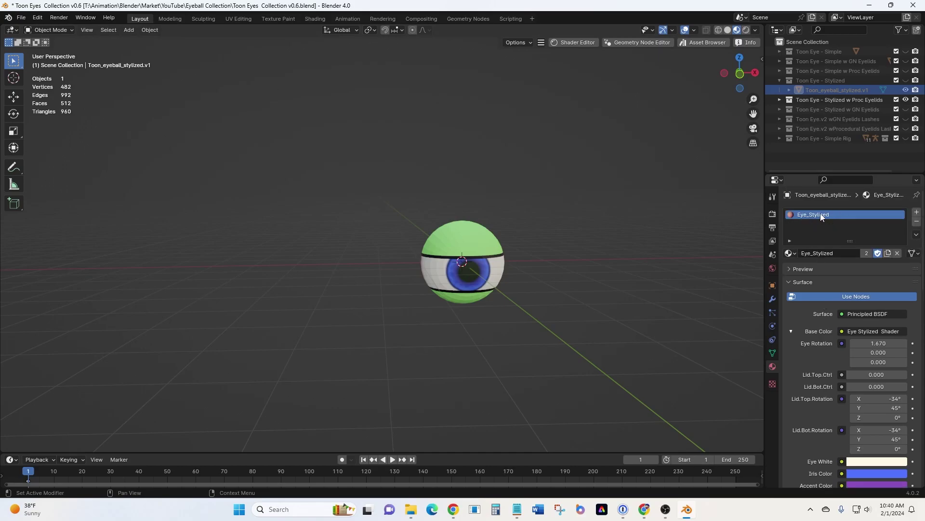
pyautogui.click(906, 90)
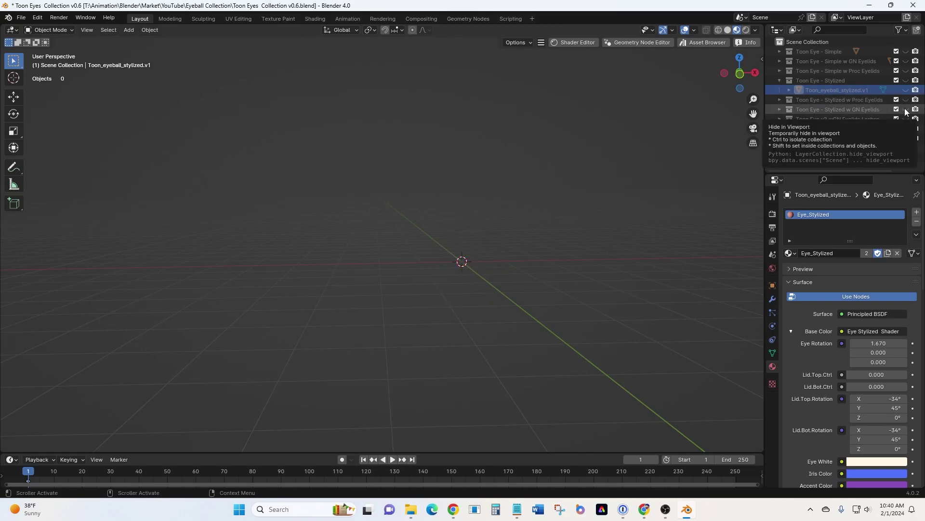
pyautogui.click(907, 110)
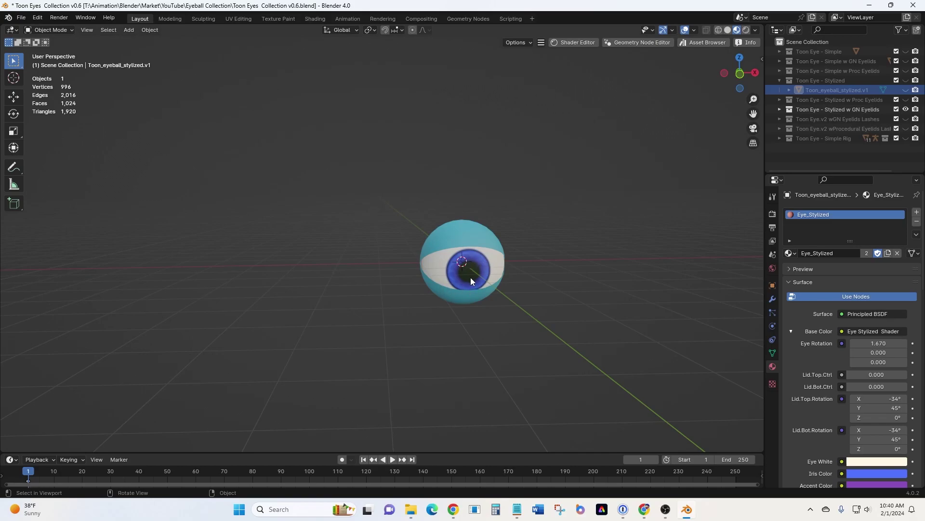
pyautogui.click(906, 109)
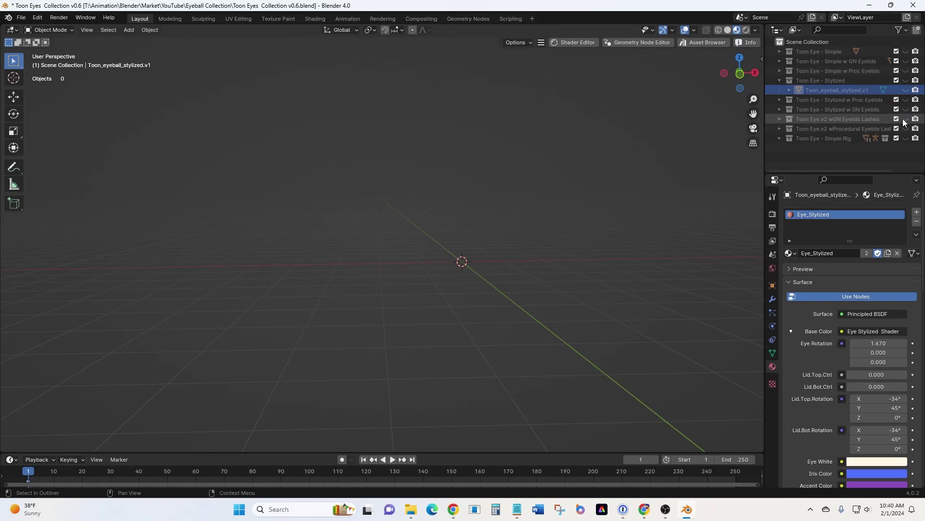
# - Show the Toon Eye.v2 wGN Eyelids Lashes eye, then trial-move GN Eyelid_Pupil_Ctrl and cancel
pyautogui.click(906, 120)
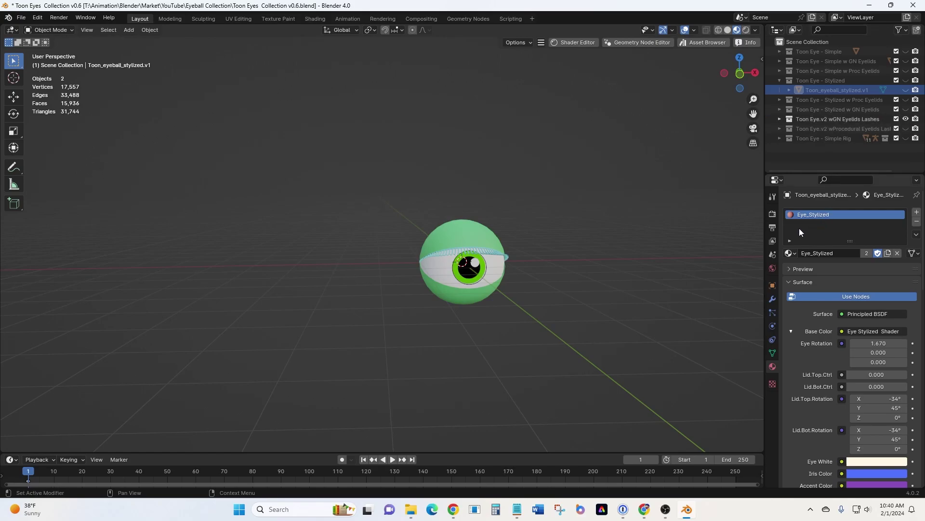
pyautogui.click(475, 296)
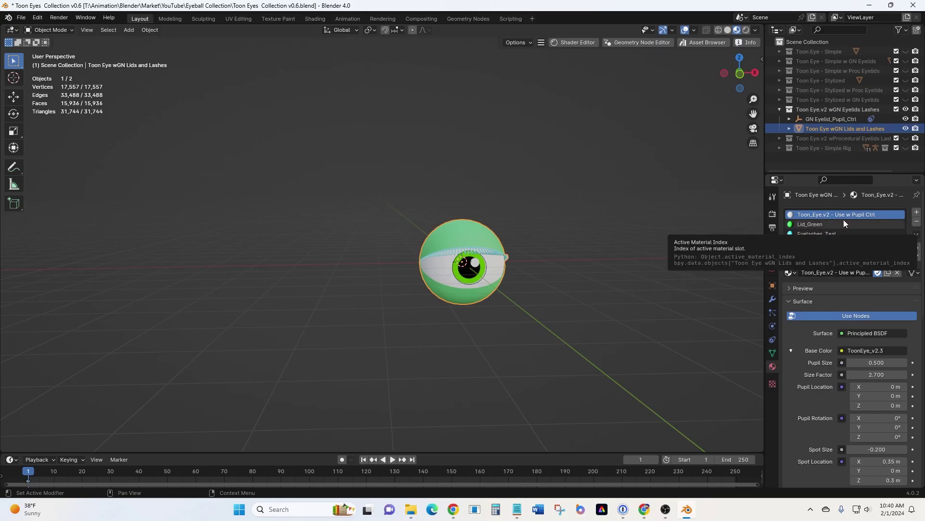
pyautogui.click(834, 119)
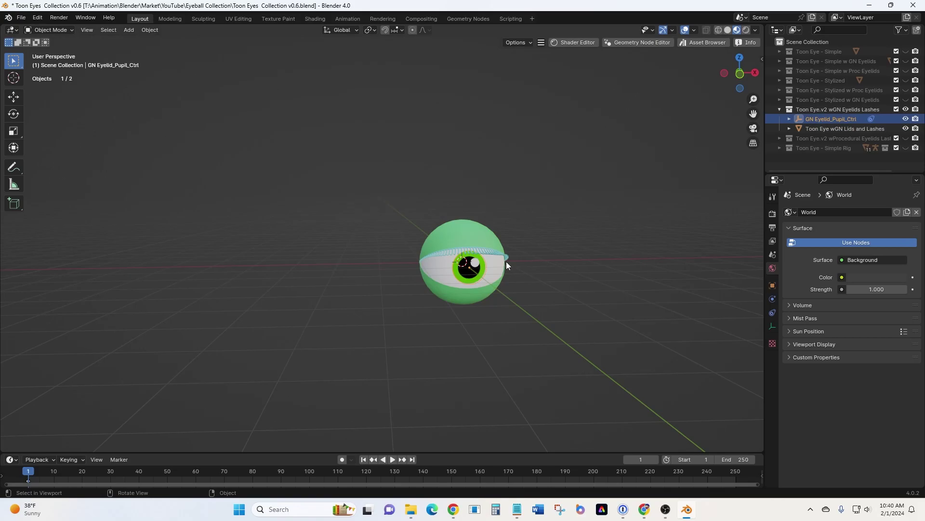
pyautogui.scroll(4, 496, 303)
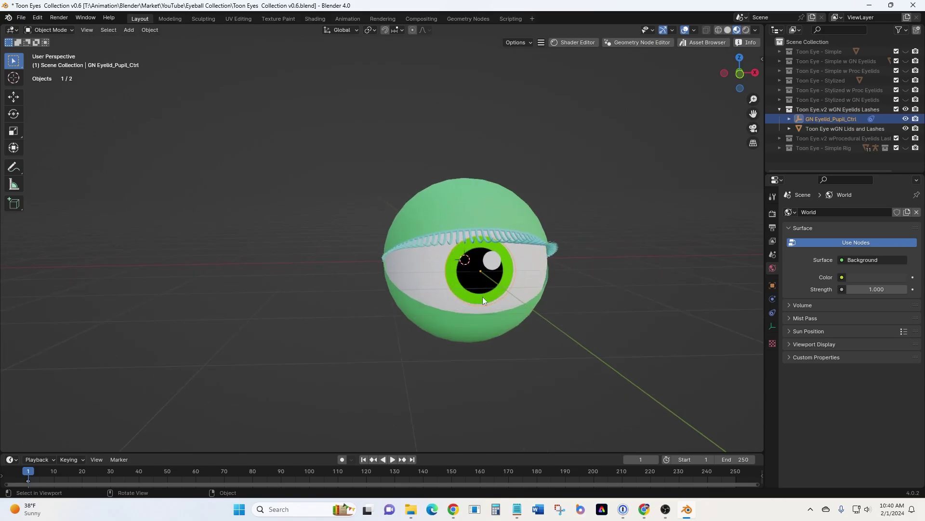
pyautogui.moveTo(513, 319); pyautogui.dragTo(568, 315, button='middle')
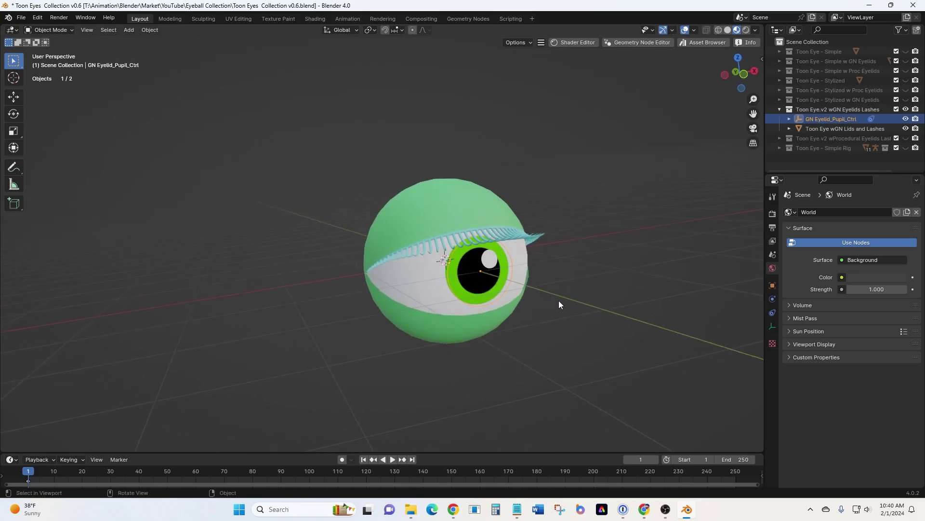
pyautogui.press('g')
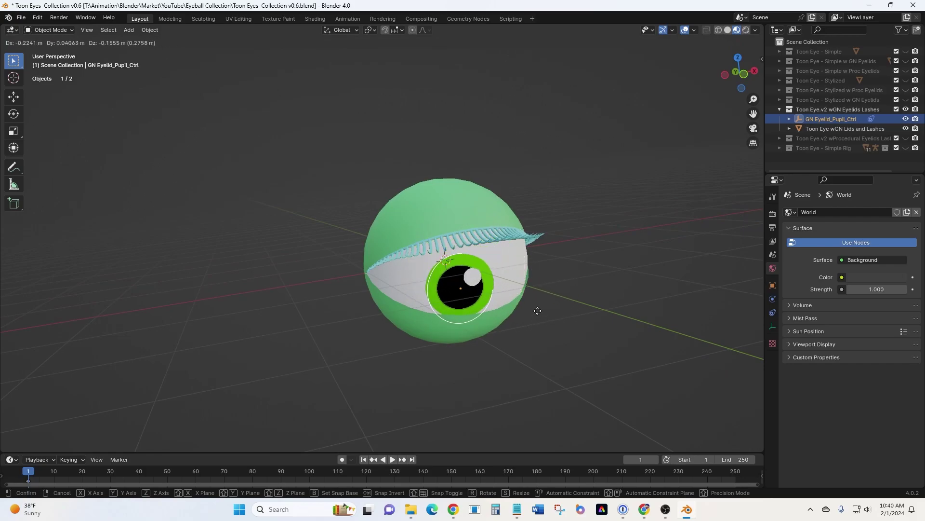
pyautogui.rightClick(554, 313)
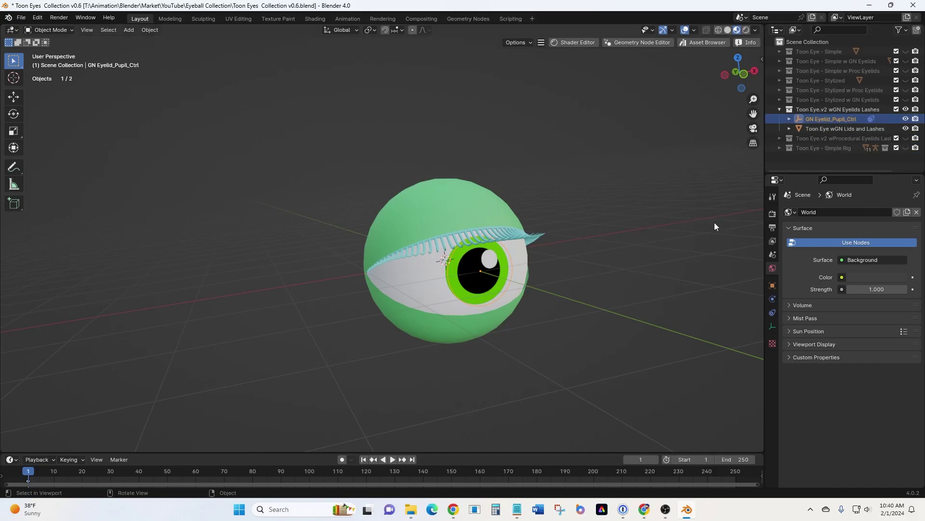
# - Select Toon Eye wGN Lids and Lashes and trial the Toon_Eye.v2 Spot Location, leaving it at 0.35, 0, 0.3
pyautogui.click(809, 128)
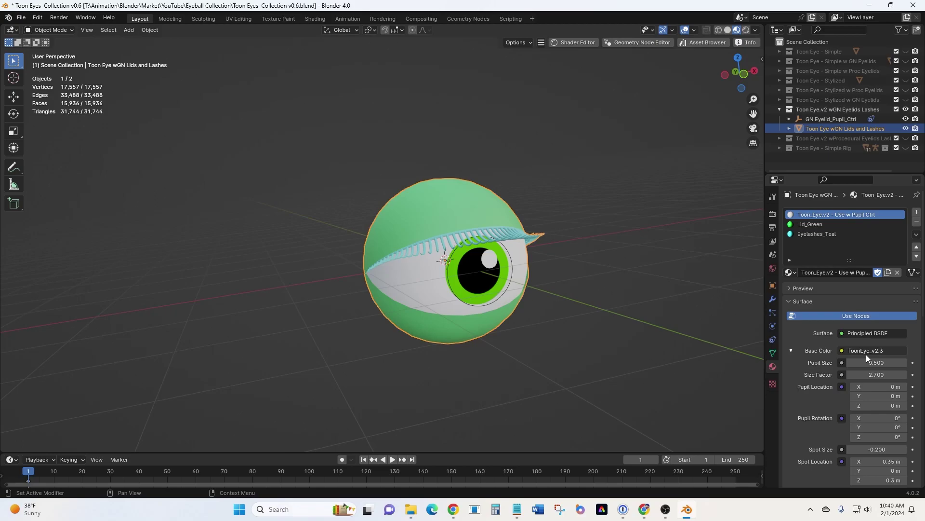
pyautogui.scroll(-2, 836, 348)
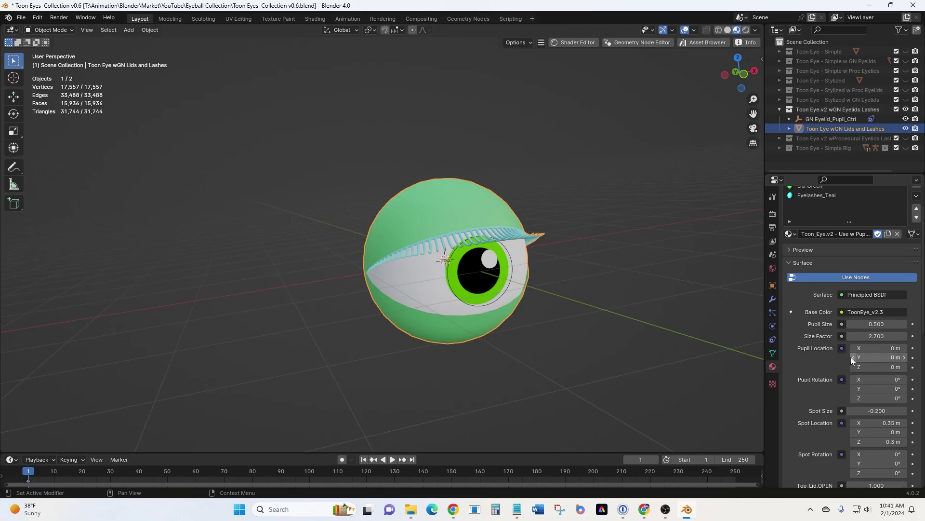
pyautogui.scroll(2, 850, 357)
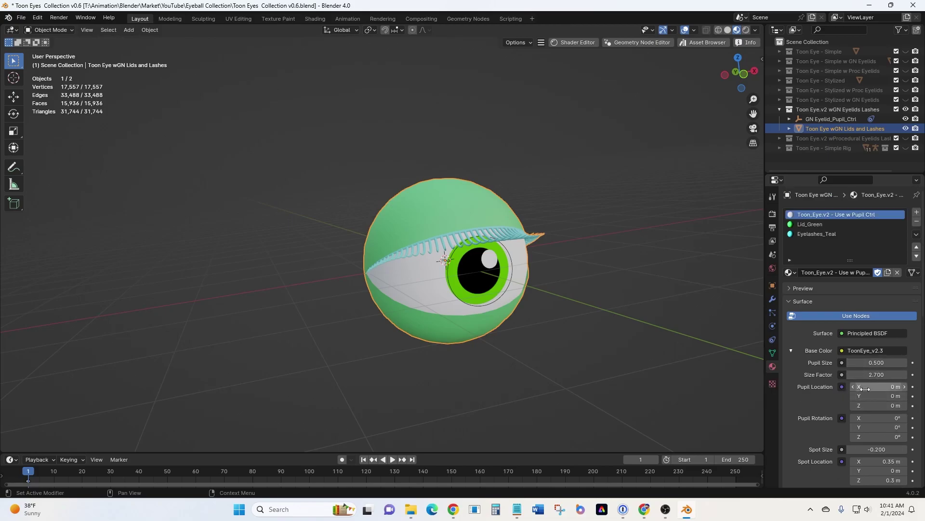
pyautogui.scroll(-2, 857, 405)
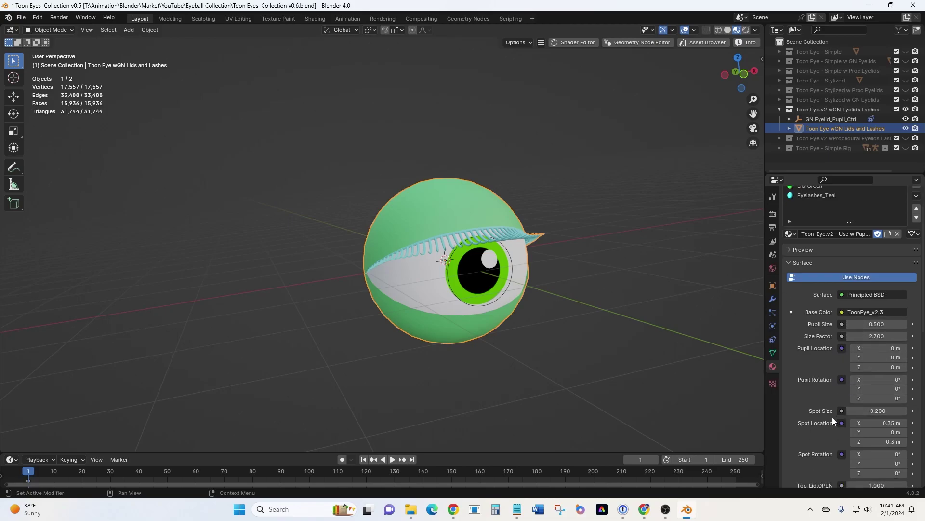
pyautogui.moveTo(877, 422); pyautogui.dragTo(863, 449)
pyautogui.scroll(-1, 863, 422)
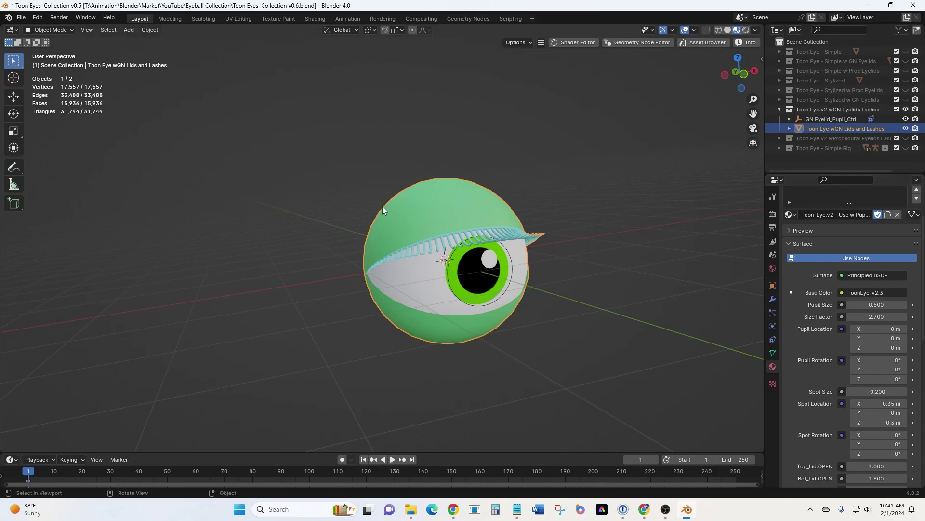
# - Show the GN_Eyelid_wLashes modifier and trial Top.lid.OPEN, lash Yaw and Curl (-0.740)
pyautogui.click(772, 300)
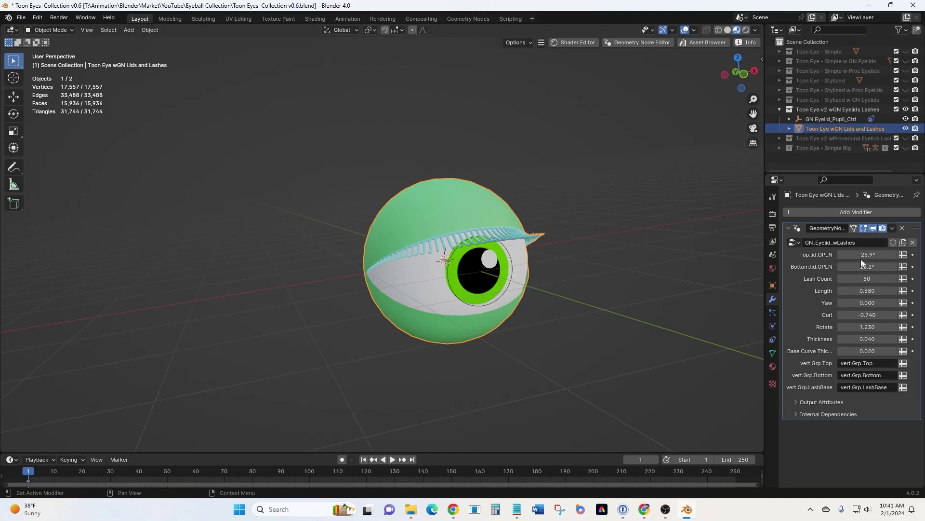
pyautogui.moveTo(861, 255); pyautogui.dragTo(874, 302)
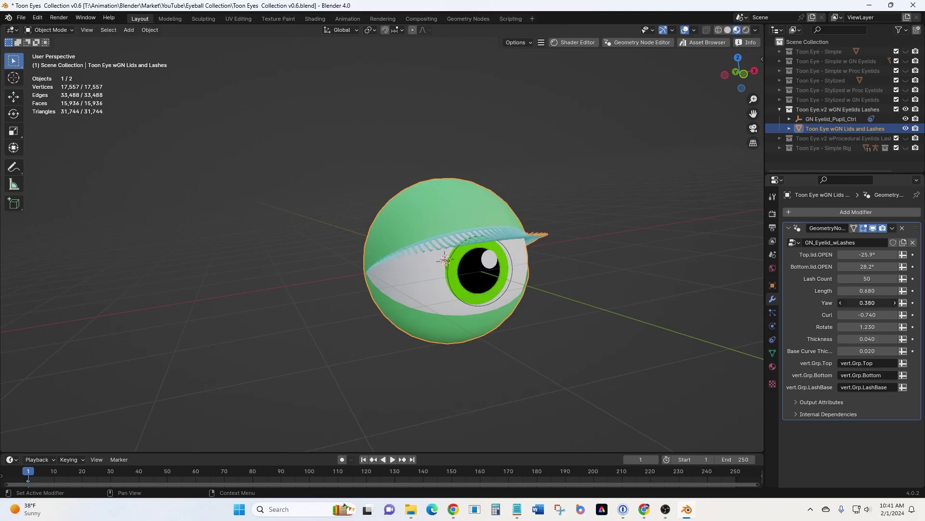
pyautogui.moveTo(865, 303); pyautogui.dragTo(882, 315)
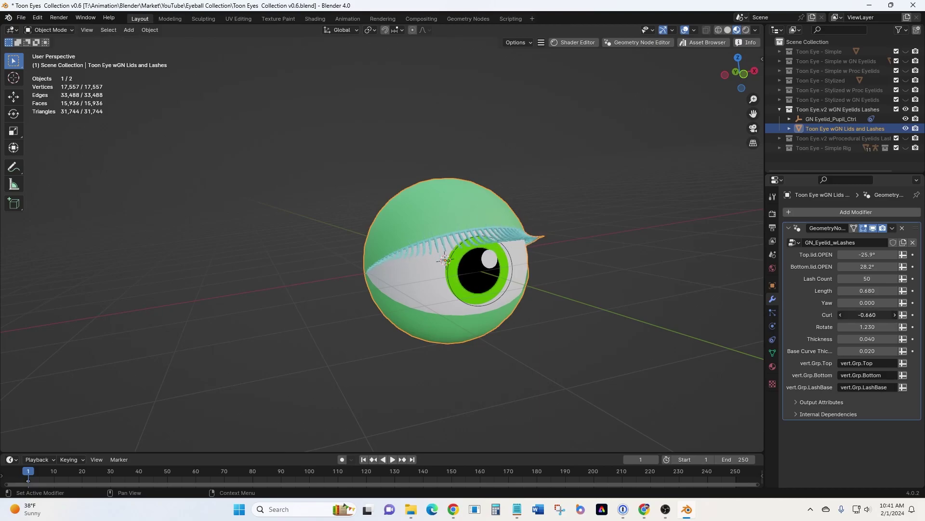
pyautogui.moveTo(868, 315); pyautogui.dragTo(867, 352)
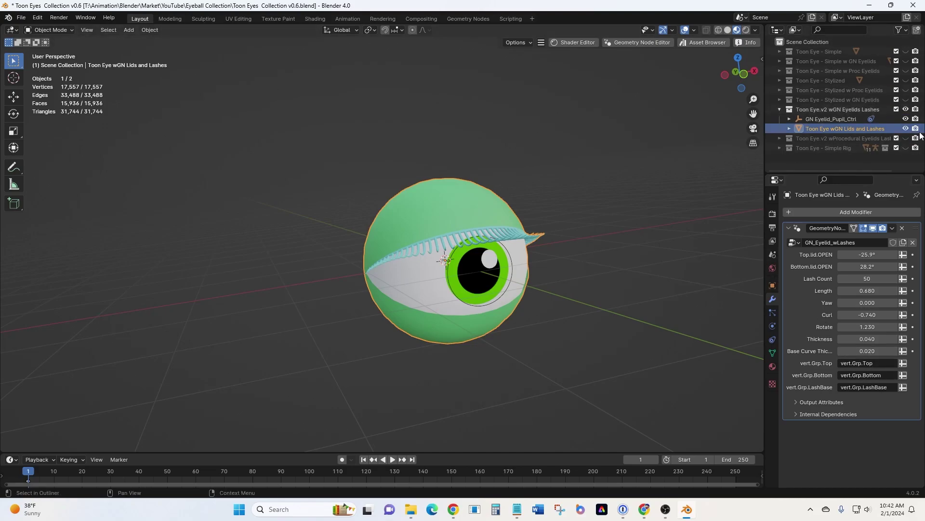
# - Hide the current eye collection and show the procedural-eyelids eye instead
pyautogui.click(905, 109)
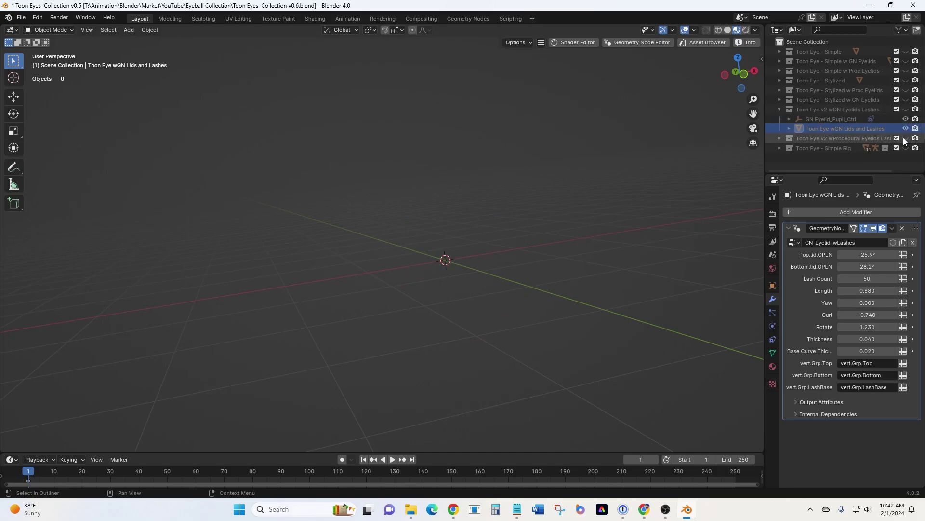
pyautogui.click(905, 138)
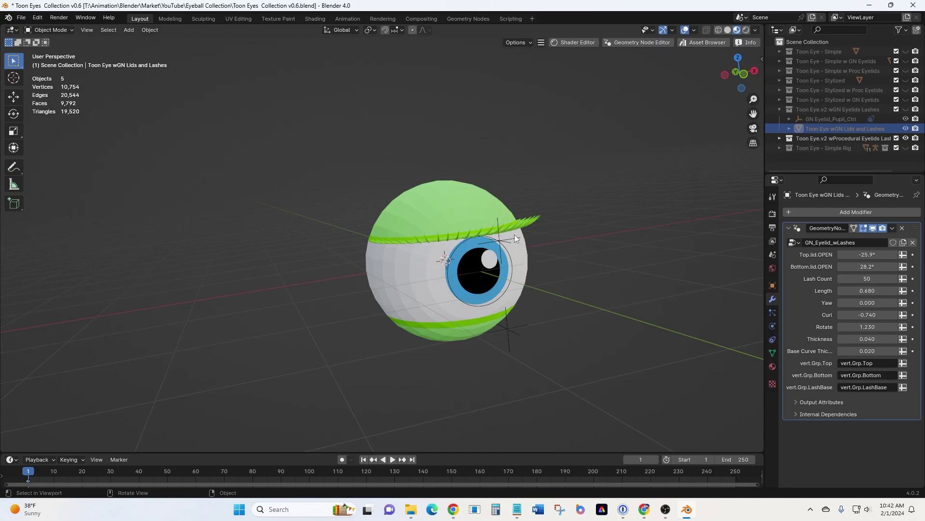
pyautogui.moveTo(536, 247); pyautogui.dragTo(554, 254, button='middle')
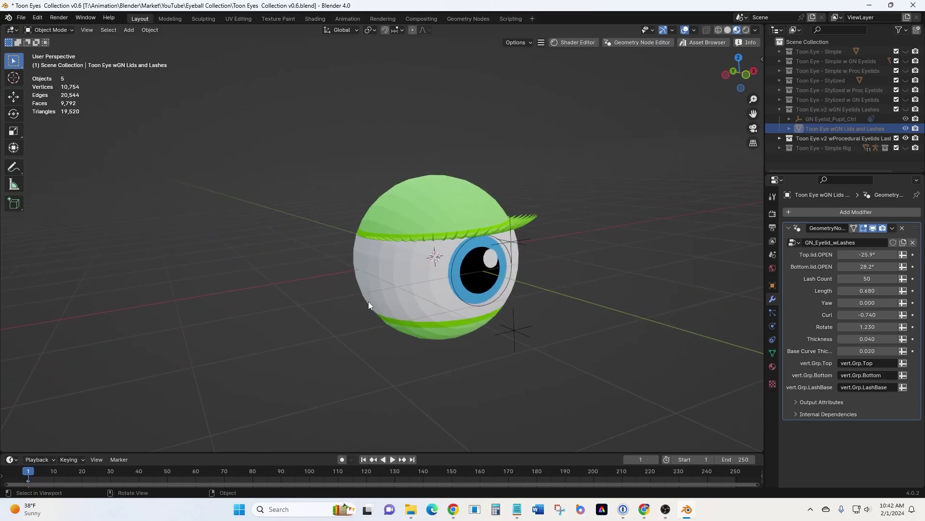
pyautogui.moveTo(368, 302); pyautogui.dragTo(374, 301, button='middle')
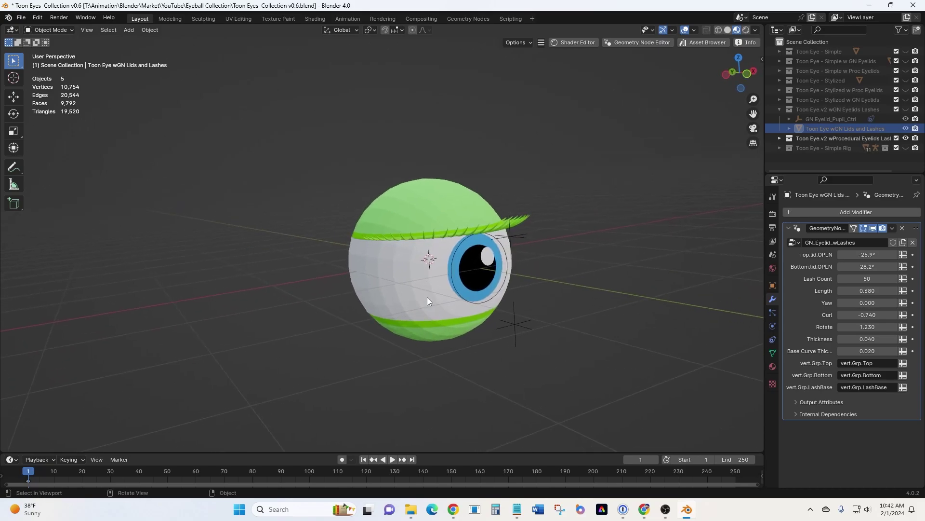
# - Test-move the pupil, top eyelid and bottom eyelid controls, cancelling the pupil and bottom moves
pyautogui.click(505, 274)
pyautogui.press('g')
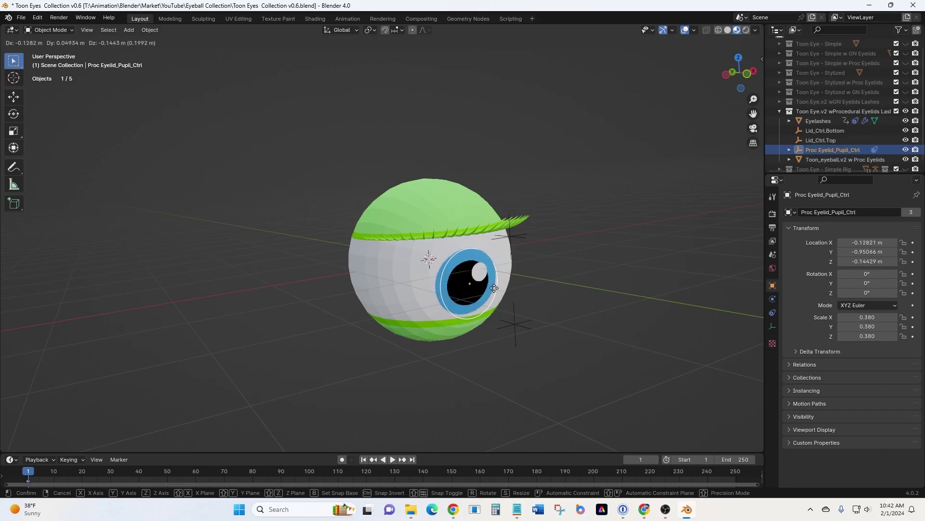
pyautogui.rightClick(493, 283)
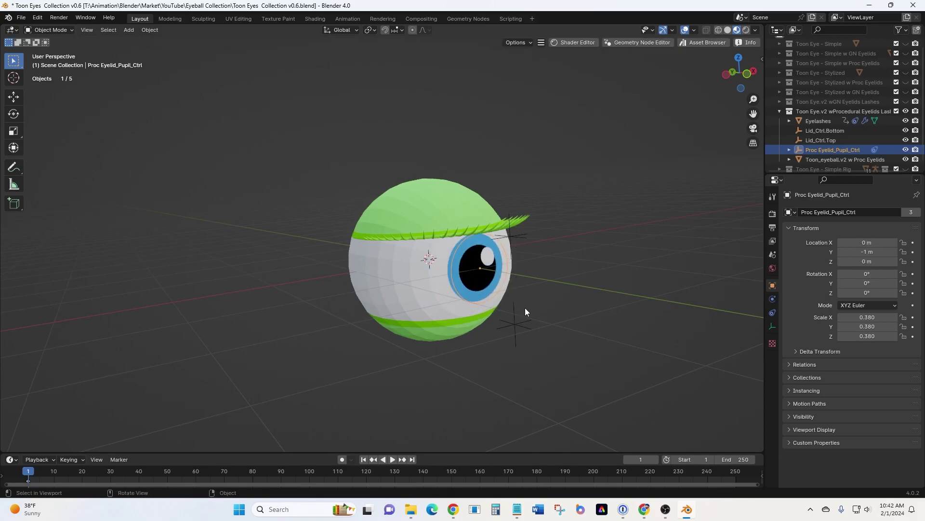
pyautogui.click(515, 237)
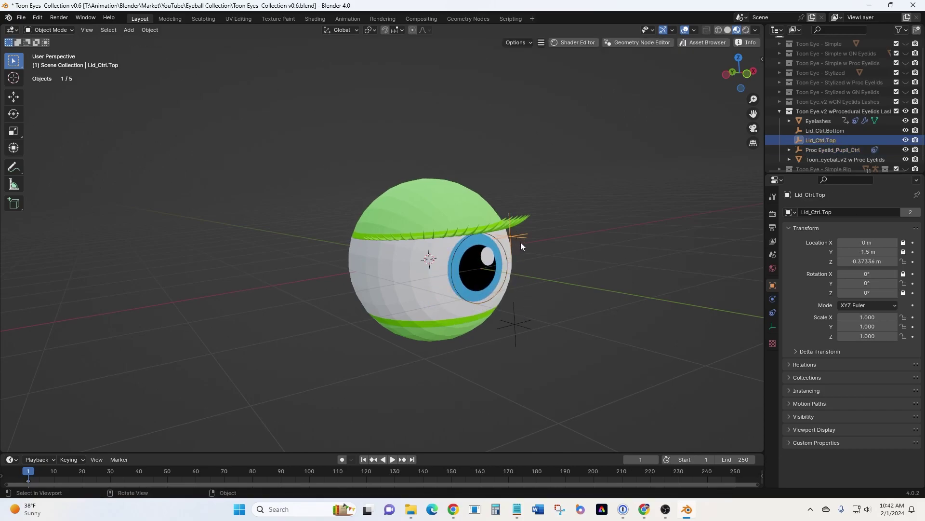
pyautogui.press('g')
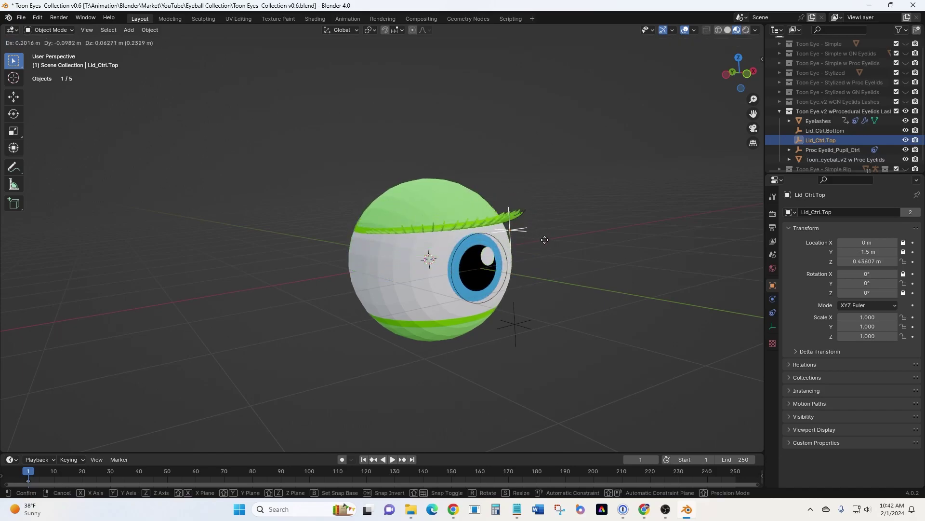
pyautogui.click(547, 246)
pyautogui.click(524, 325)
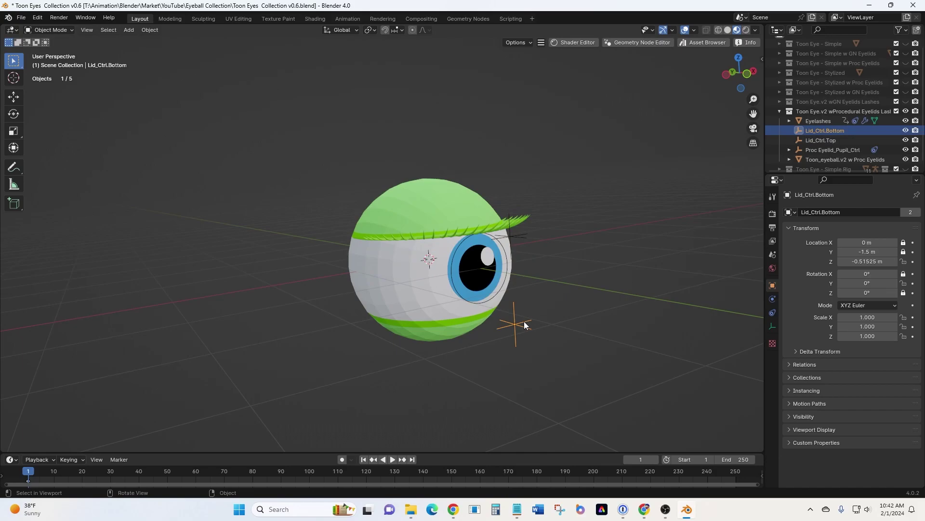
pyautogui.press('g')
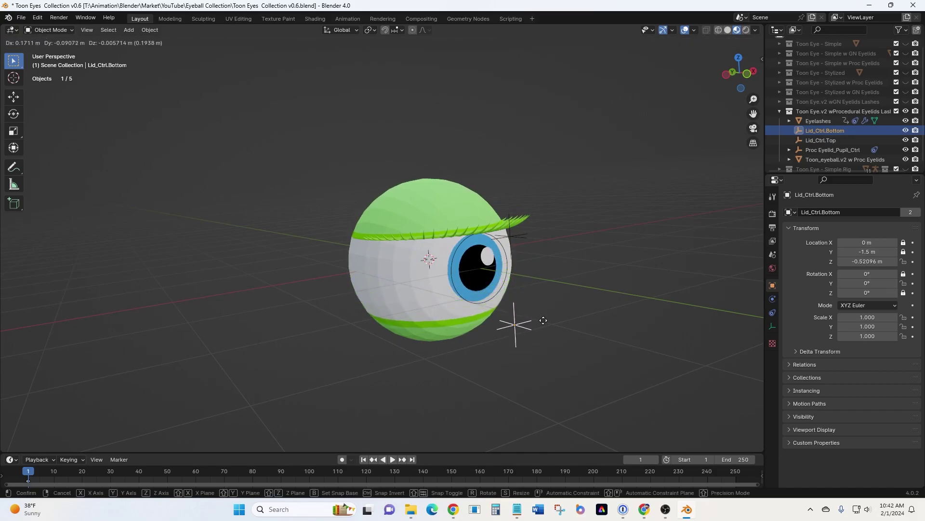
pyautogui.rightClick(544, 323)
pyautogui.moveTo(539, 282)
pyautogui.mouseDown(button='middle')
pyautogui.moveTo(565, 284)
pyautogui.moveTo(524, 284)
pyautogui.mouseUp(button='middle')
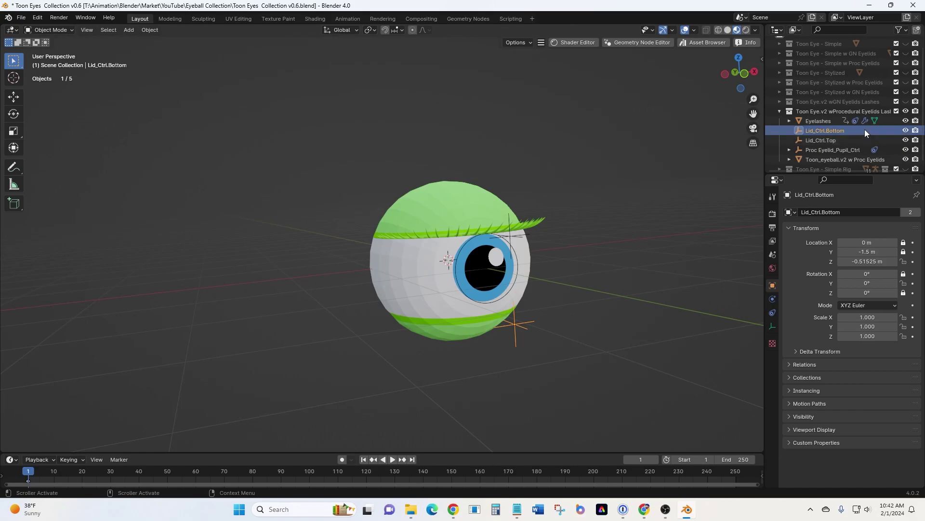
# - Show wGN Eyelids Lashes, hide the procedural eye, and select the eyeball mesh
pyautogui.click(906, 101)
pyautogui.click(906, 111)
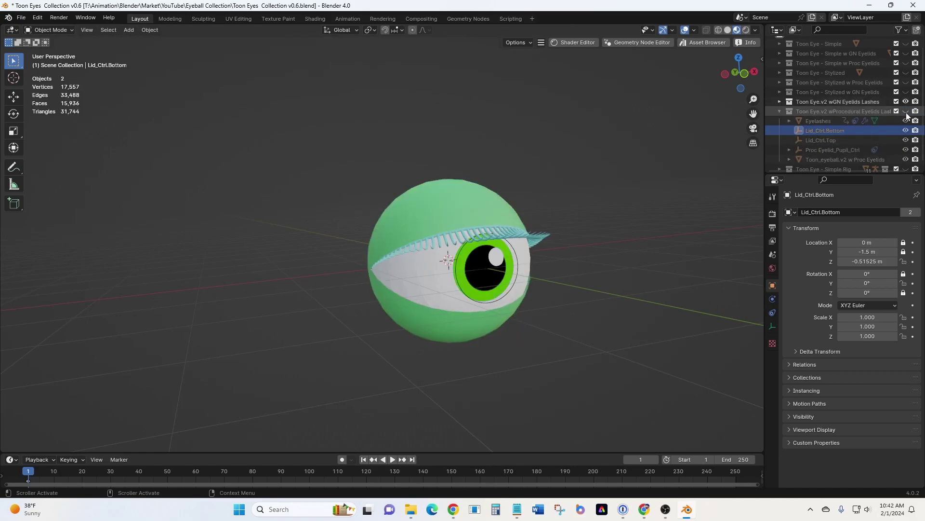
pyautogui.click(842, 102)
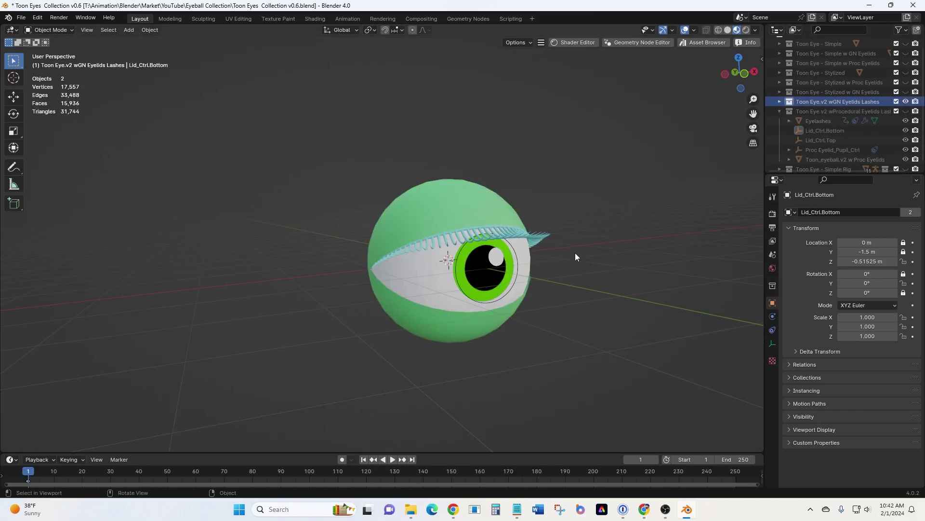
pyautogui.moveTo(575, 253); pyautogui.dragTo(596, 256, button='middle')
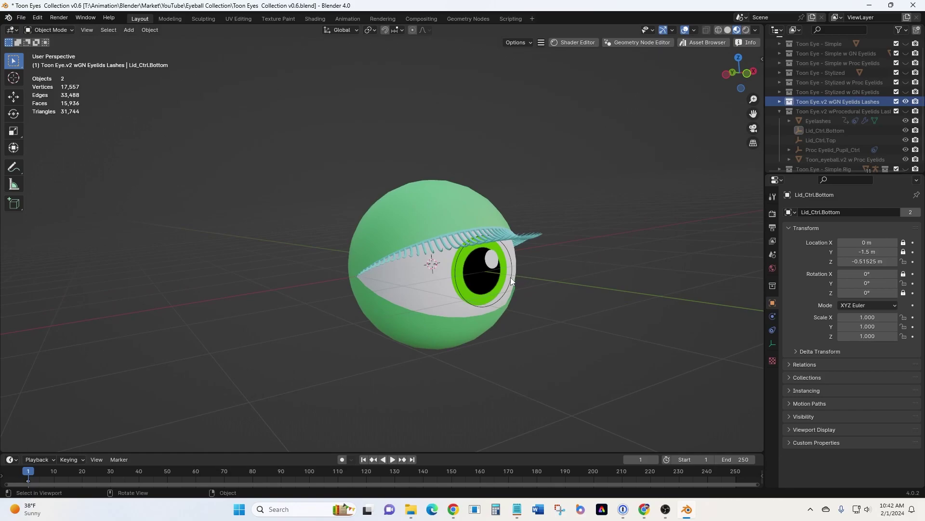
pyautogui.click(511, 277)
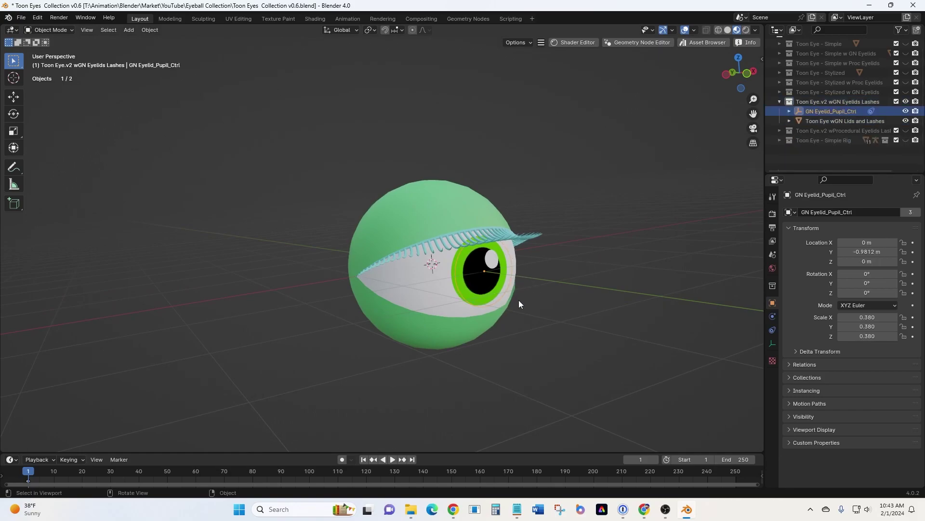
pyautogui.click(505, 320)
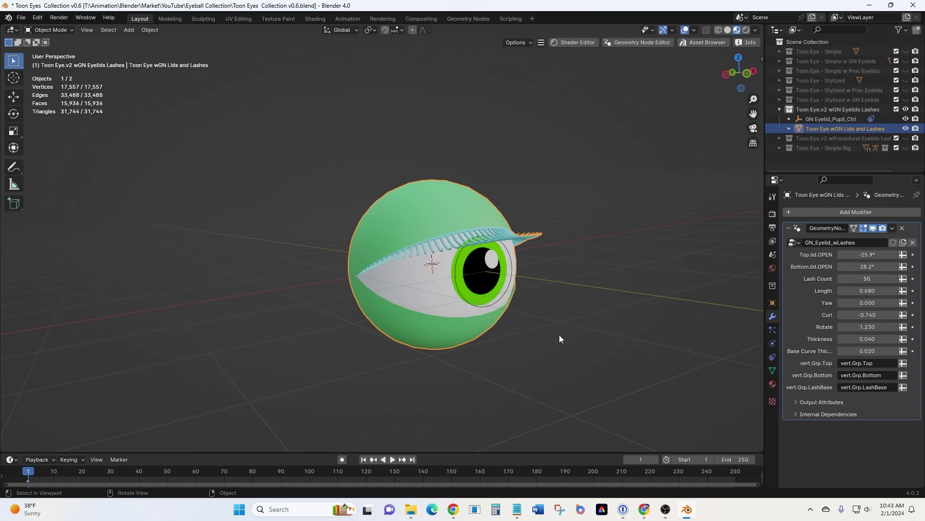
# - Try a Y-axis scale on the eyeball, keep it round, and switch to front view
pyautogui.press('s')
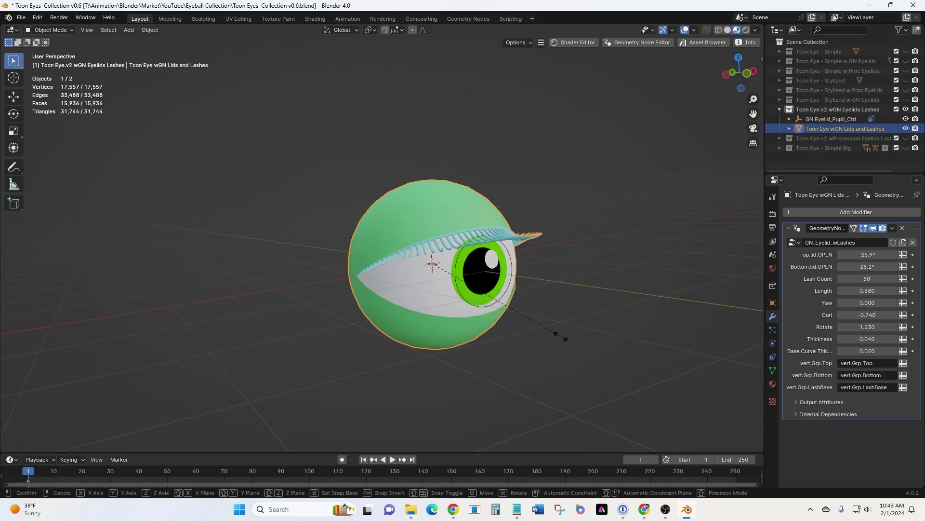
pyautogui.press('y')
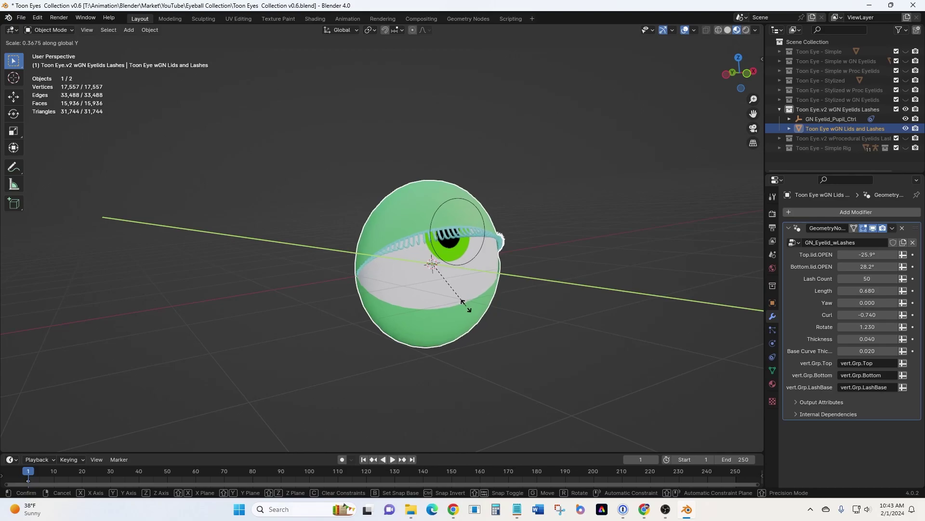
pyautogui.click(506, 309)
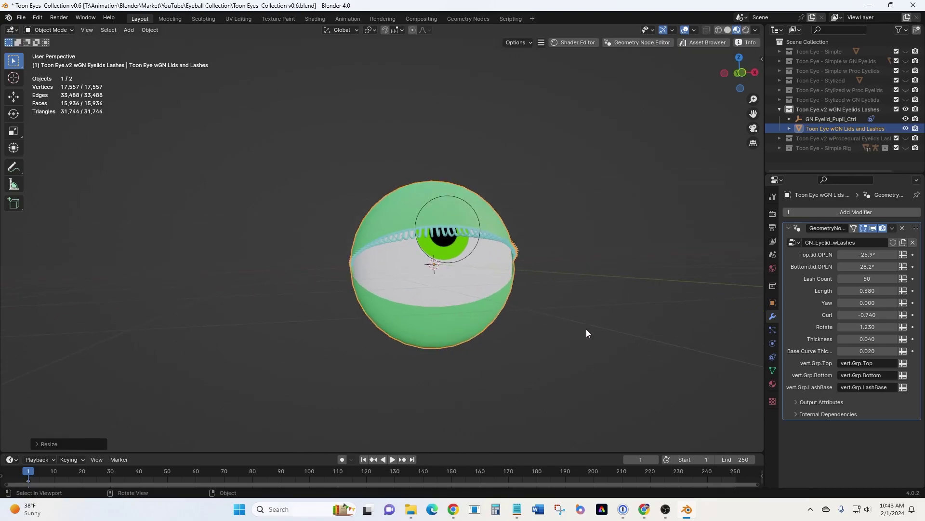
pyautogui.press('KP_1')
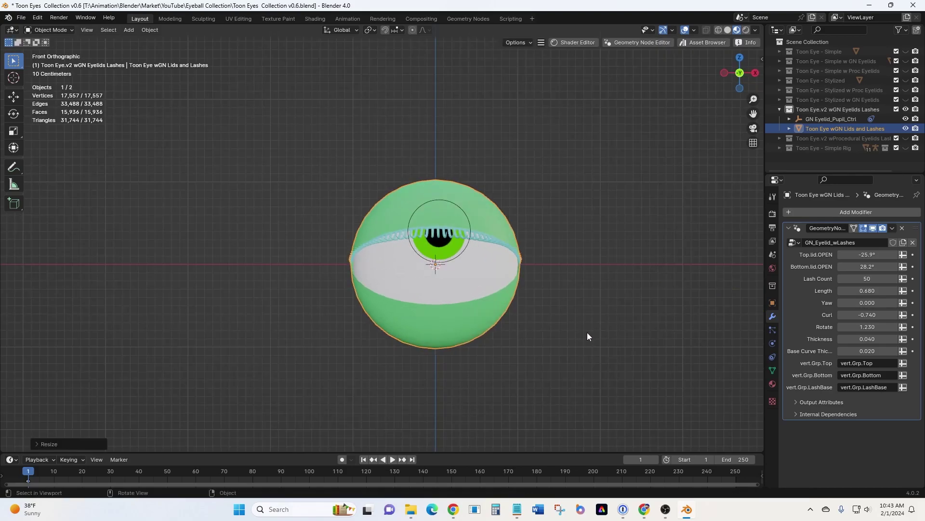
pyautogui.press('x')
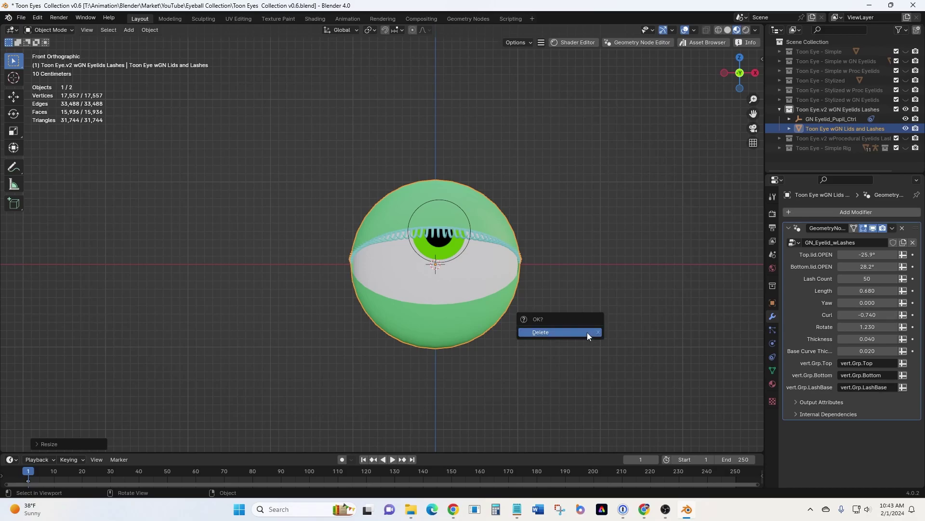
pyautogui.press('Escape')
# - Scale the eyeball along X into a narrow oval, then select the pupil control ring
pyautogui.press('s')
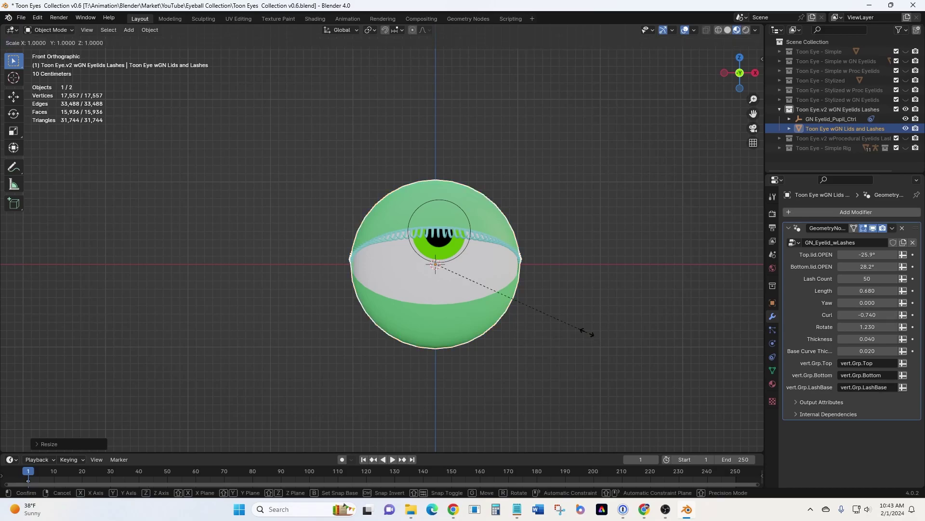
pyautogui.press('x')
pyautogui.click(516, 319)
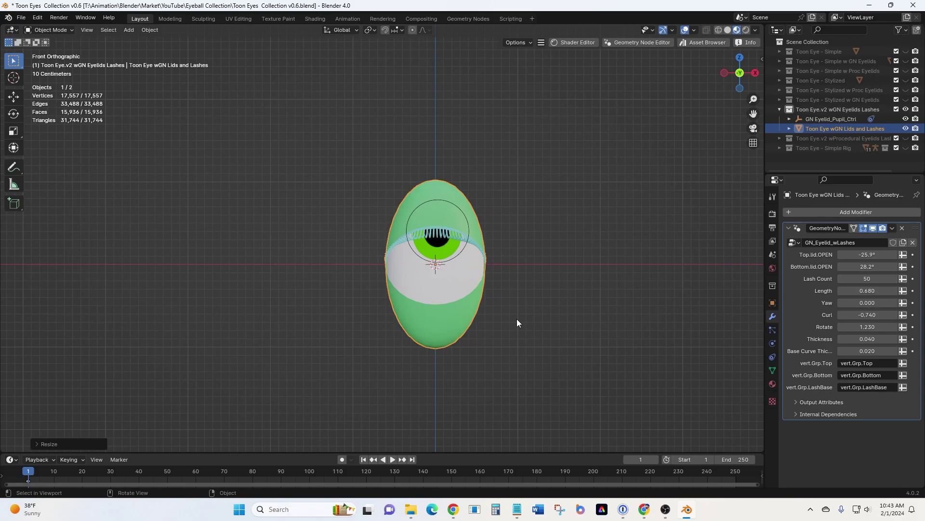
pyautogui.moveTo(517, 319); pyautogui.dragTo(435, 311, button='middle')
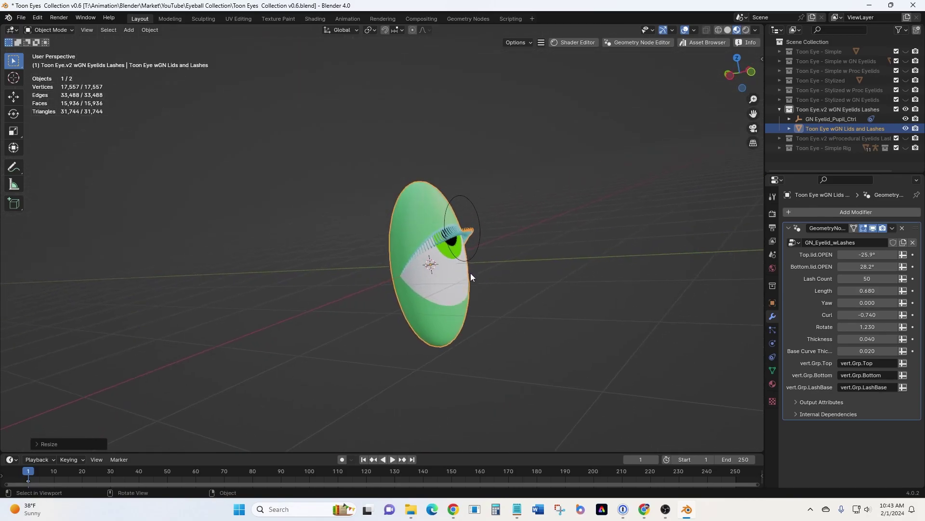
pyautogui.click(475, 259)
# - Delete the Shrinkwrap constraint from the pupil control ring
pyautogui.press('g')
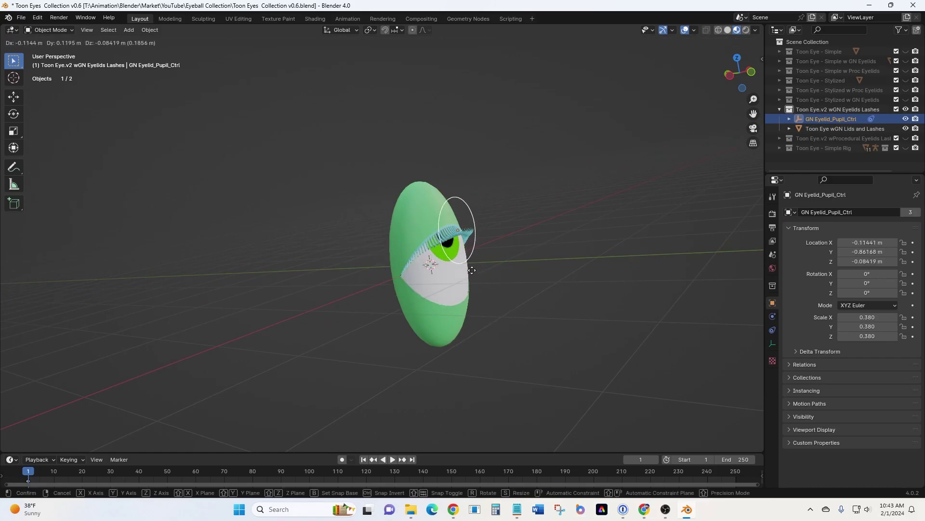
pyautogui.rightClick(475, 274)
pyautogui.moveTo(475, 274); pyautogui.dragTo(546, 309, button='middle')
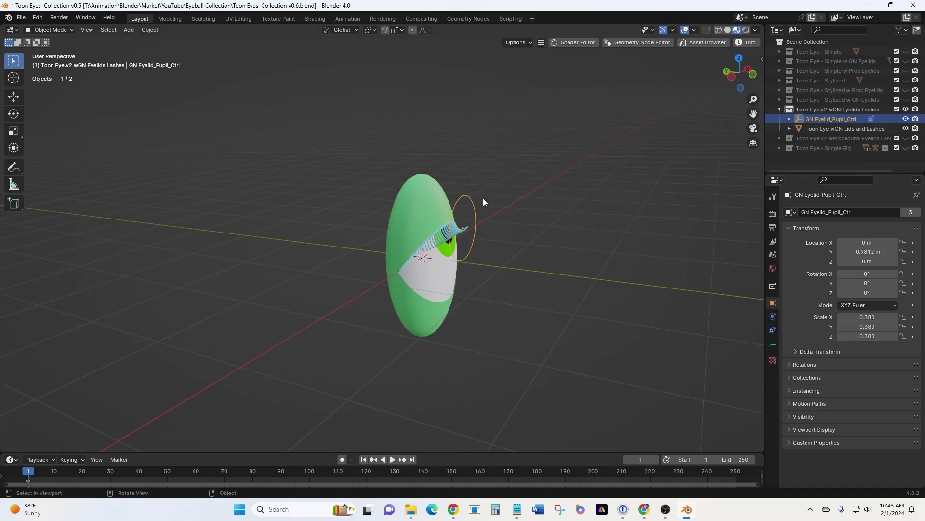
pyautogui.click(771, 330)
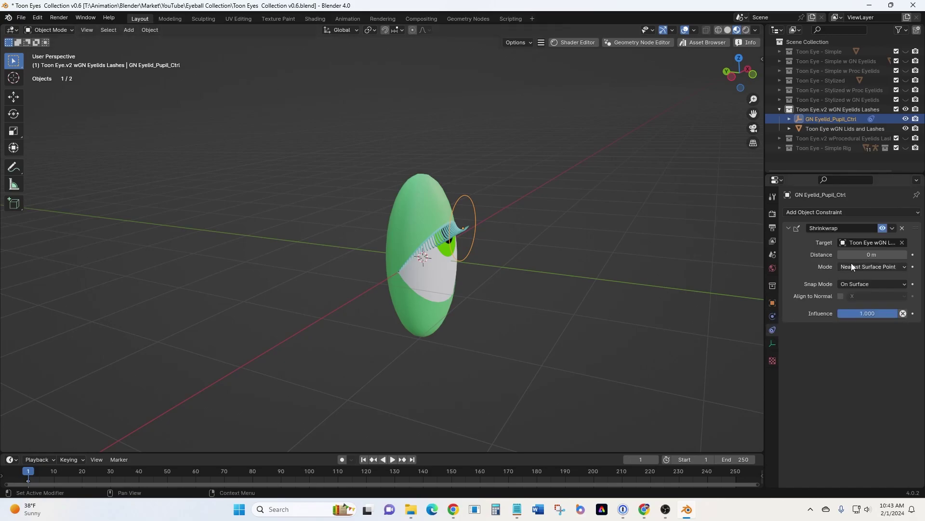
pyautogui.click(902, 229)
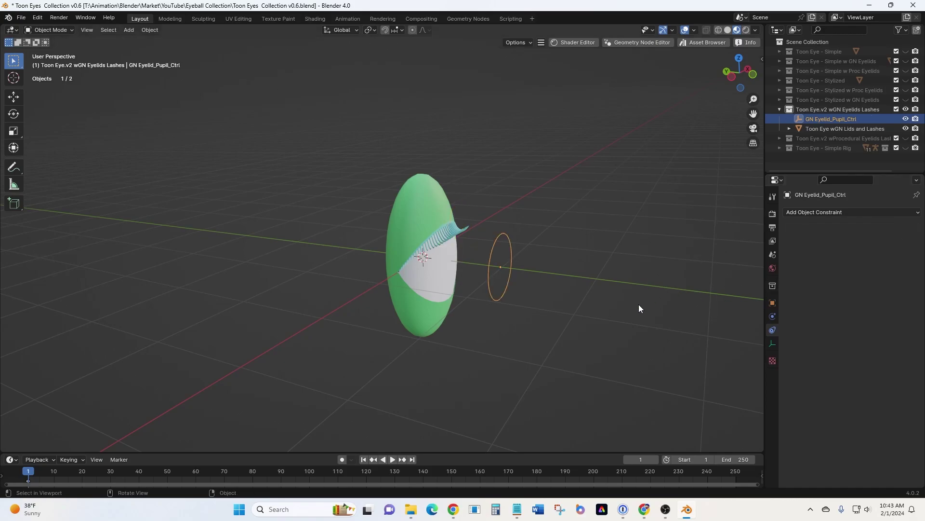
# - Start sliding the pupil ring along Y toward the front of the eye
pyautogui.moveTo(579, 336); pyautogui.dragTo(580, 326, button='middle')
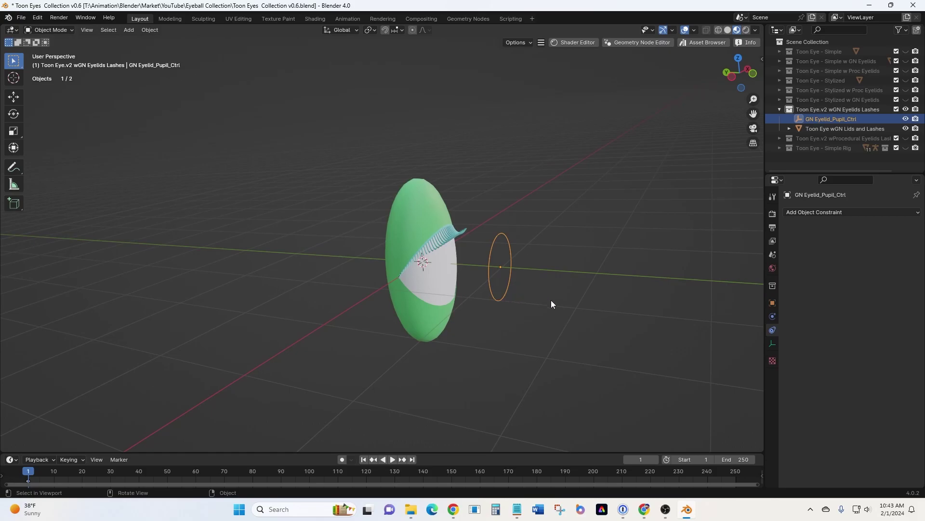
pyautogui.press('g')
pyautogui.press('y')
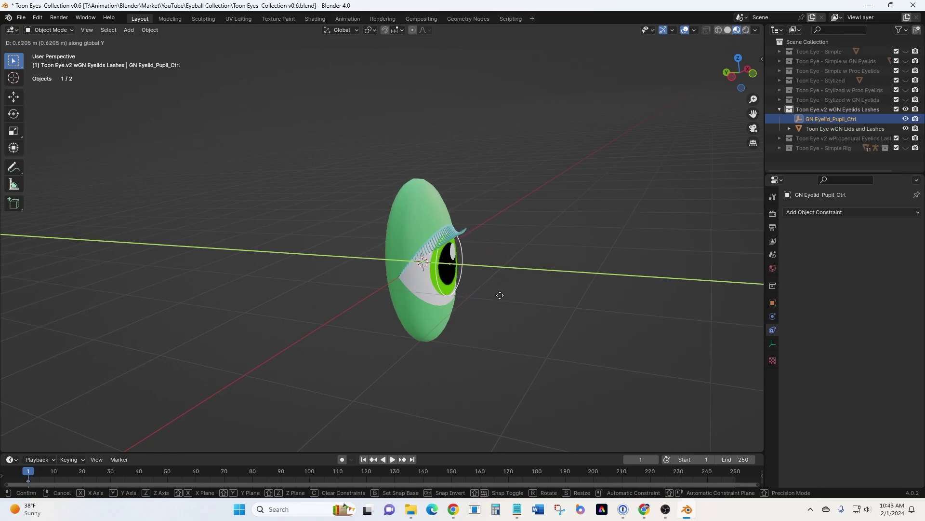
# - Place the pupil ring at the eye front and add a Shrinkwrap constraint targeting the eye mesh
pyautogui.click(499, 295)
pyautogui.moveTo(507, 299); pyautogui.dragTo(529, 294, button='middle')
pyautogui.click(908, 213)
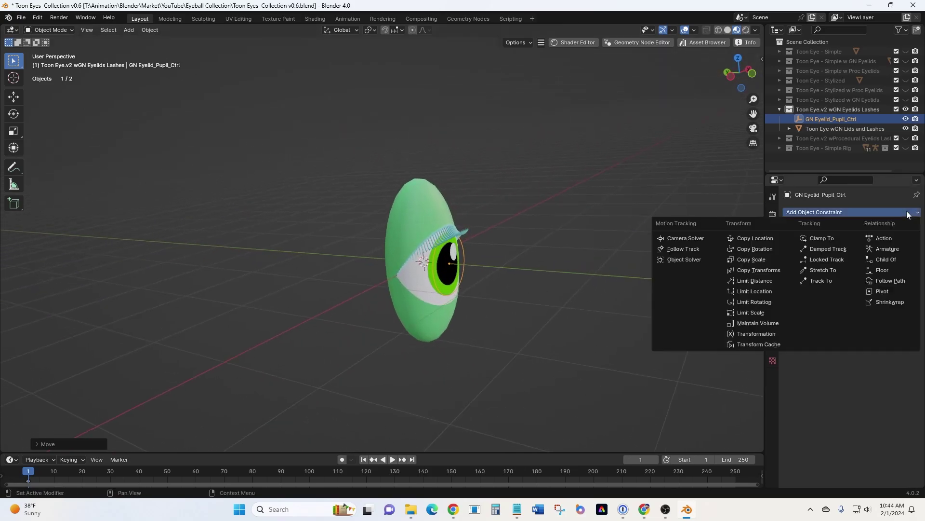
pyautogui.click(879, 302)
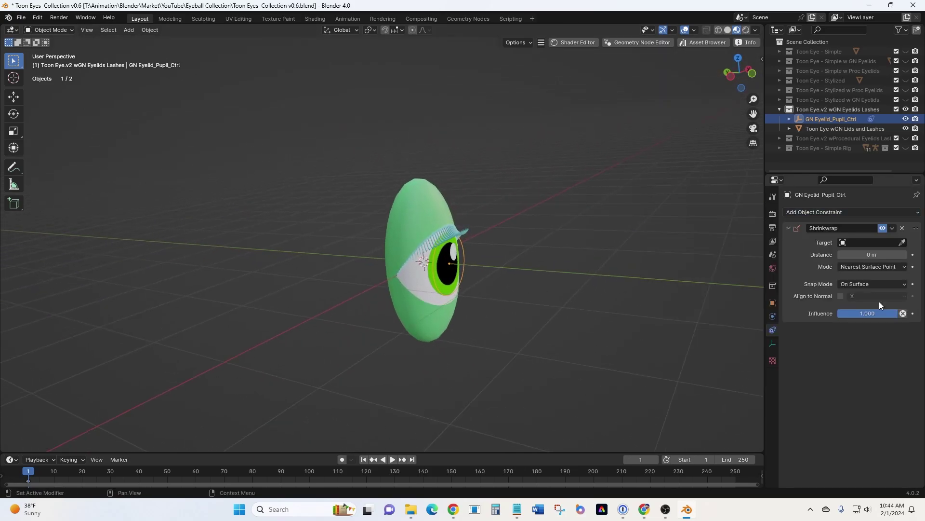
pyautogui.click(902, 242)
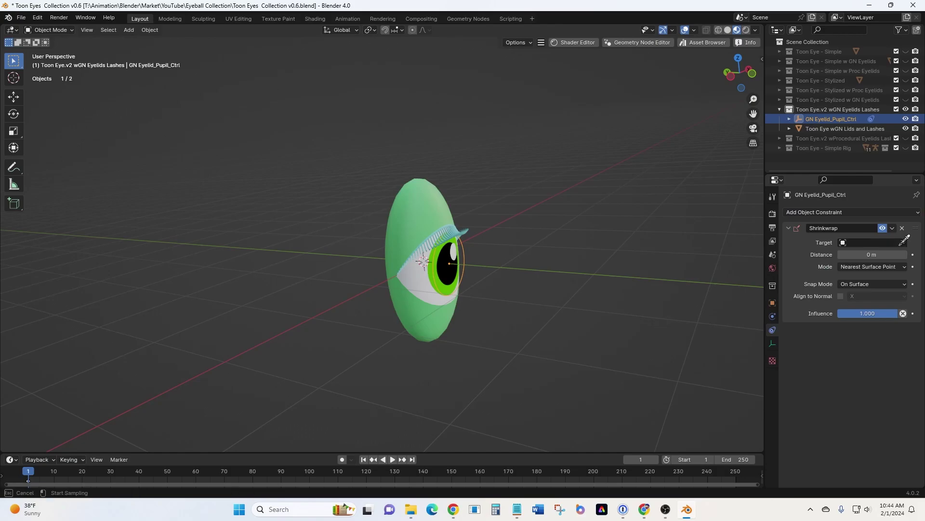
pyautogui.click(418, 281)
# - Move the pupil control to a new spot across the eye surface
pyautogui.moveTo(505, 326); pyautogui.dragTo(473, 292, button='middle')
pyautogui.scroll(2, 474, 294)
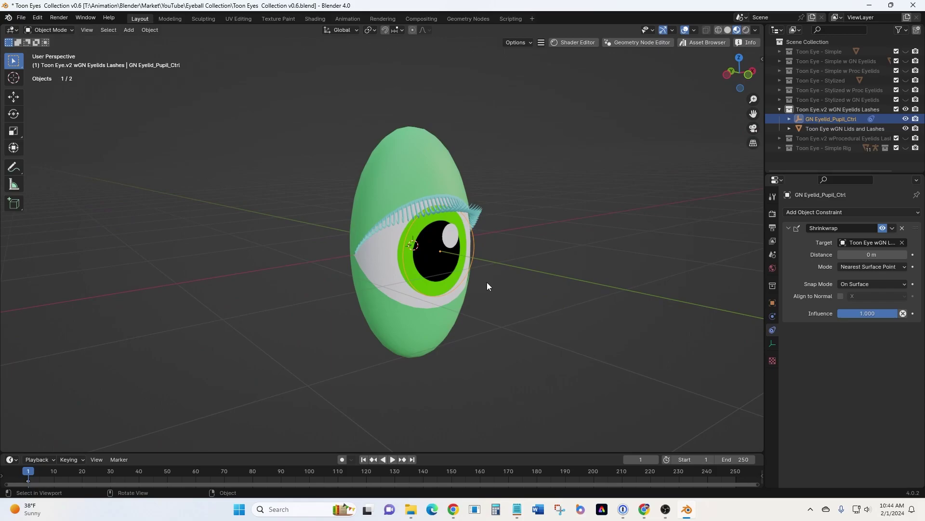
pyautogui.press('g')
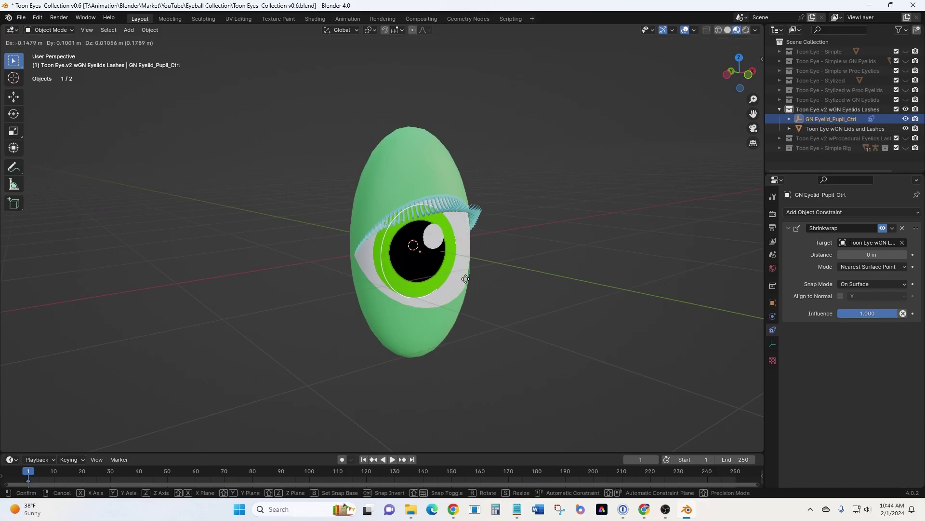
pyautogui.click(452, 276)
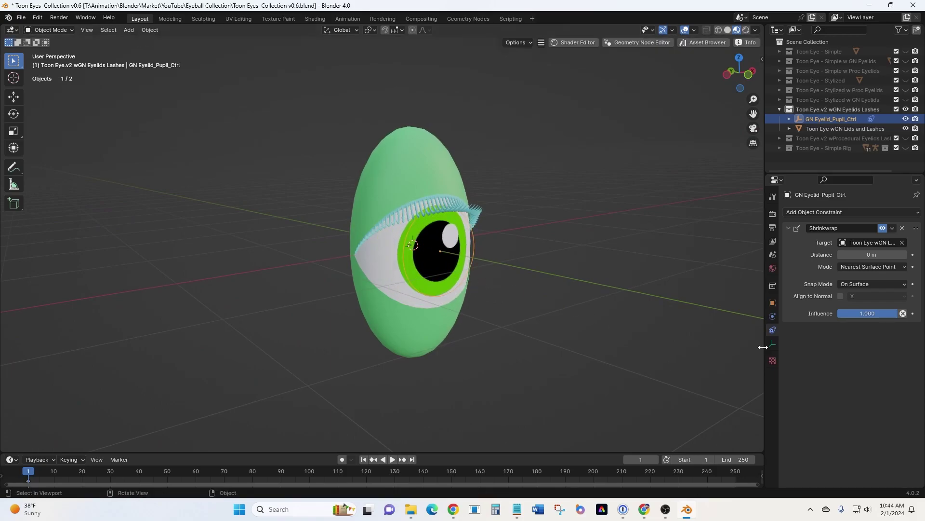
pyautogui.moveTo(506, 266); pyautogui.dragTo(557, 279, button='middle')
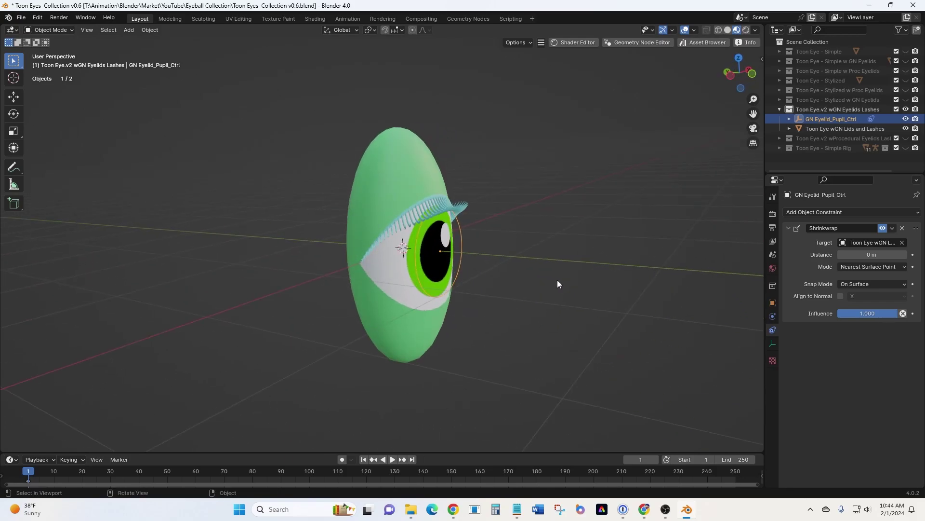
# - Lower the eye material's Size Factor from 2.700 to 1.900, undoing a Pupil Size trial
pyautogui.click(408, 310)
pyautogui.click(773, 382)
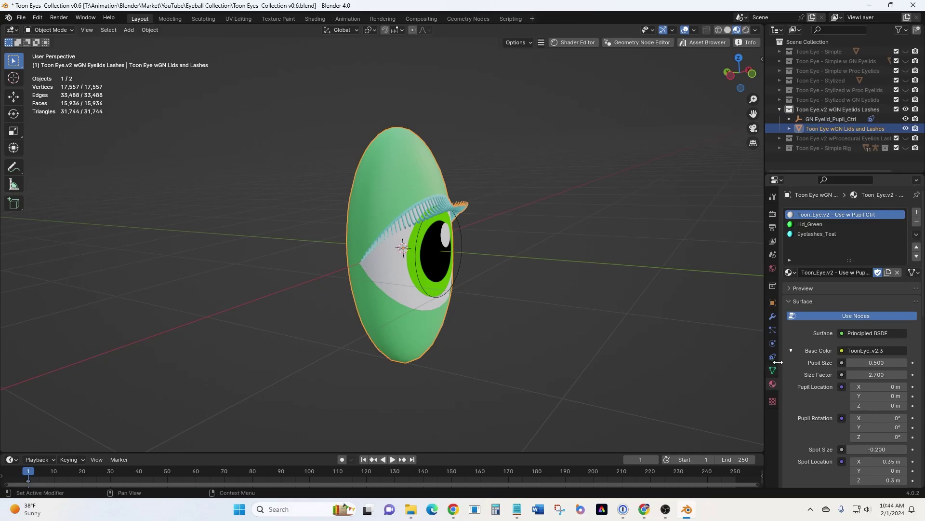
pyautogui.scroll(-4, 848, 389)
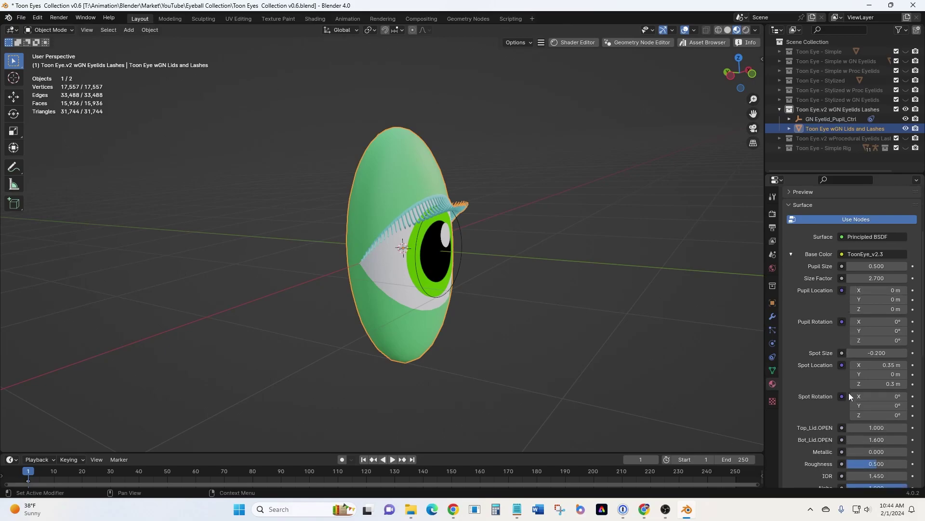
pyautogui.scroll(2, 848, 393)
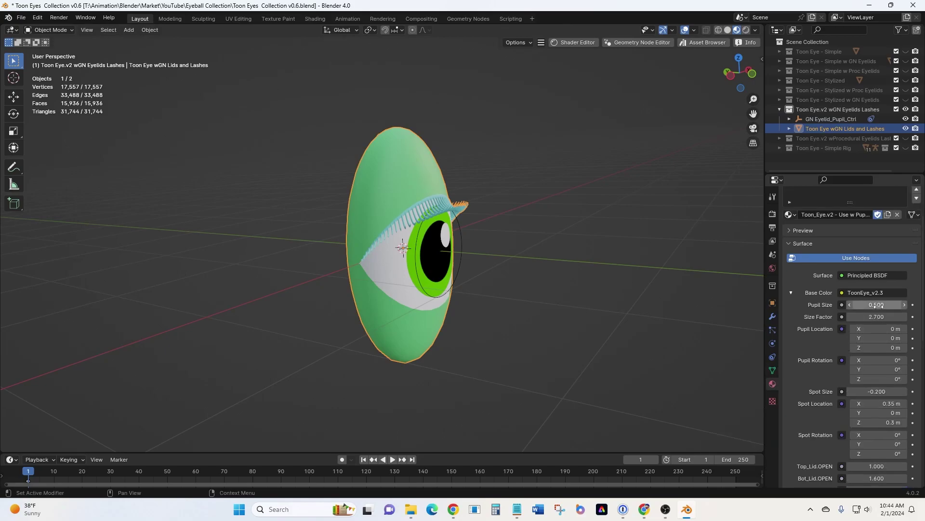
pyautogui.moveTo(877, 304)
pyautogui.mouseDown()
pyautogui.moveTo(853, 305)
pyautogui.moveTo(893, 317)
pyautogui.moveTo(877, 317)
pyautogui.mouseUp()
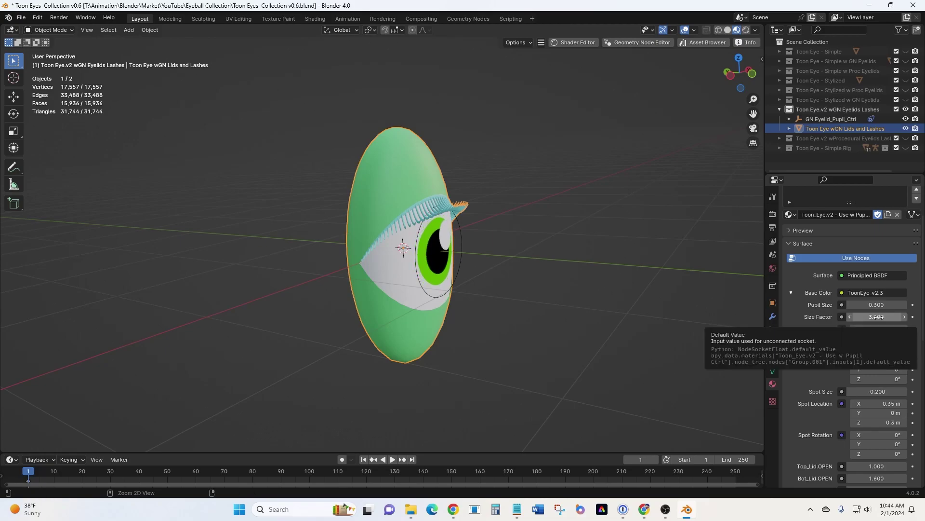
pyautogui.hotkey('ctrl', 'z')
pyautogui.hotkey('ctrl', 'z')
pyautogui.moveTo(876, 317); pyautogui.dragTo(861, 317)
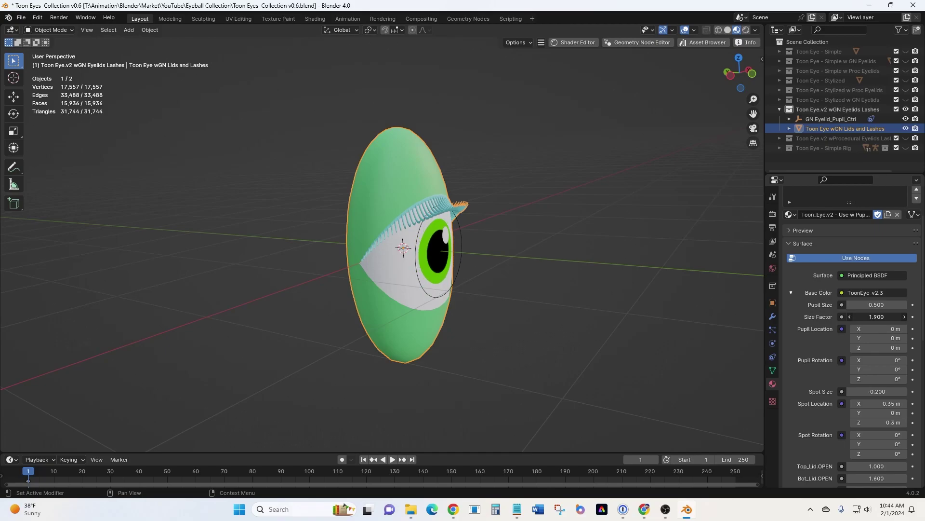
# - Test-move the pupil control, then hide the Toon Eye.v2 wGN Eyelids Lashes collection
pyautogui.moveTo(615, 291); pyautogui.dragTo(496, 302, button='middle')
pyautogui.click(453, 279)
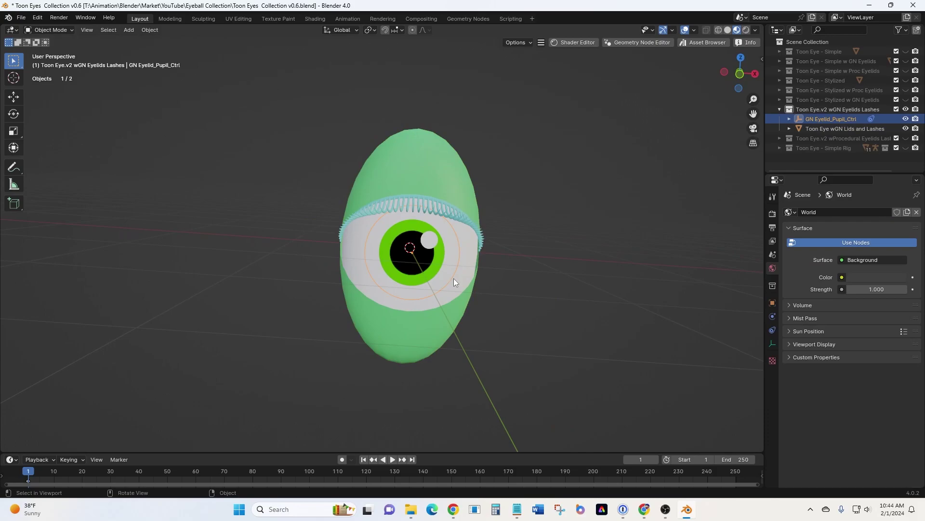
pyautogui.press('g')
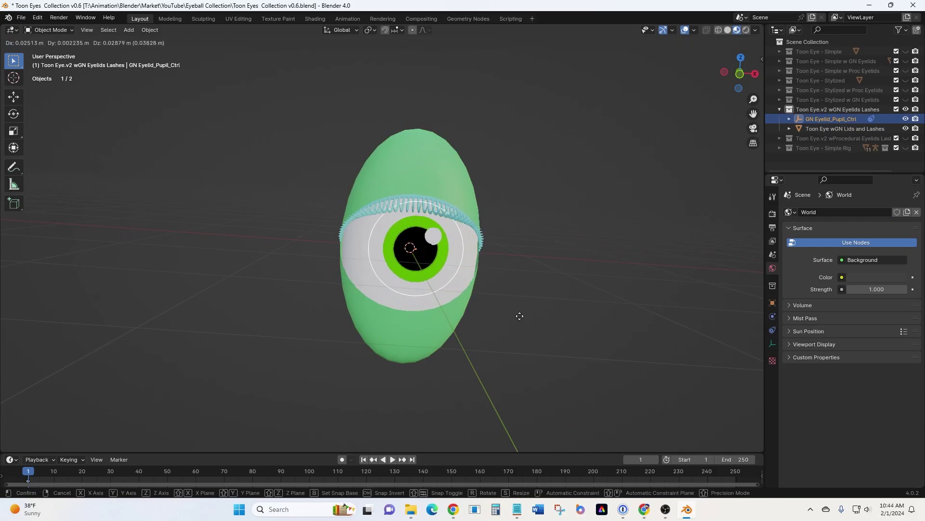
pyautogui.rightClick(519, 330)
pyautogui.moveTo(520, 329); pyautogui.dragTo(644, 313, button='middle')
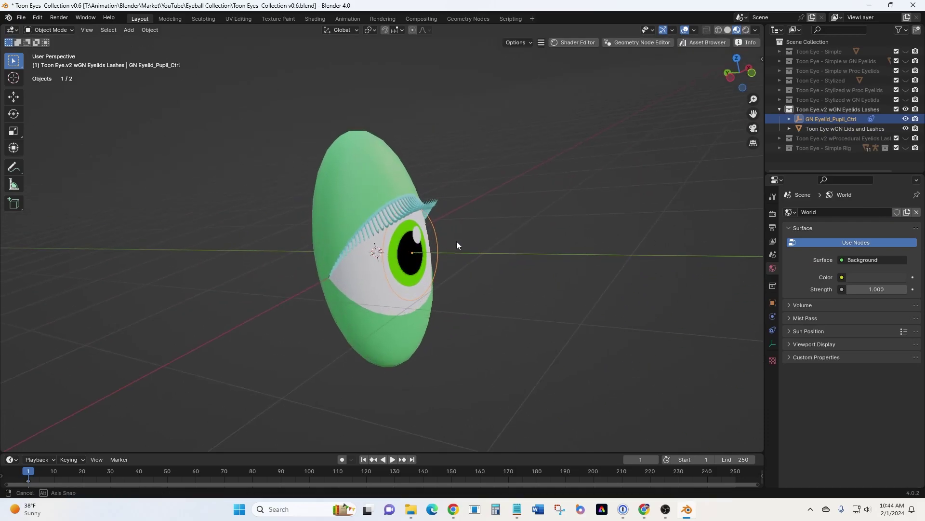
pyautogui.moveTo(456, 244); pyautogui.dragTo(491, 275, button='middle')
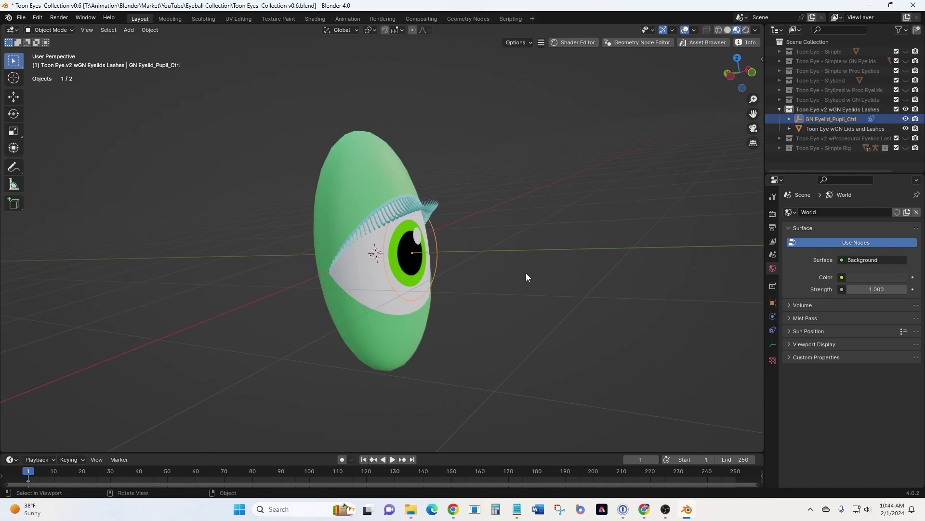
pyautogui.click(906, 109)
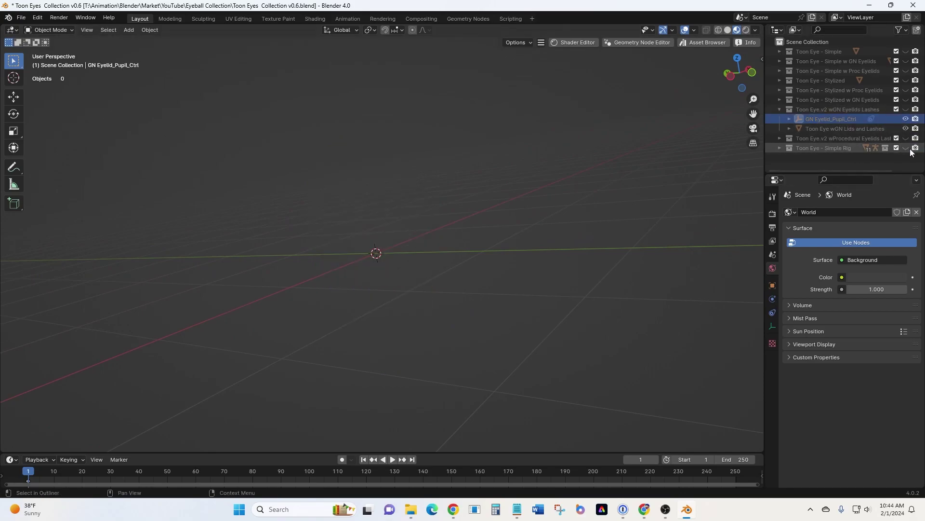
# - Show the Toon Eye - Simple Rig collection and view the rigged eyes from the front
pyautogui.click(906, 148)
pyautogui.scroll(-4, 473, 297)
pyautogui.scroll(-2, 473, 297)
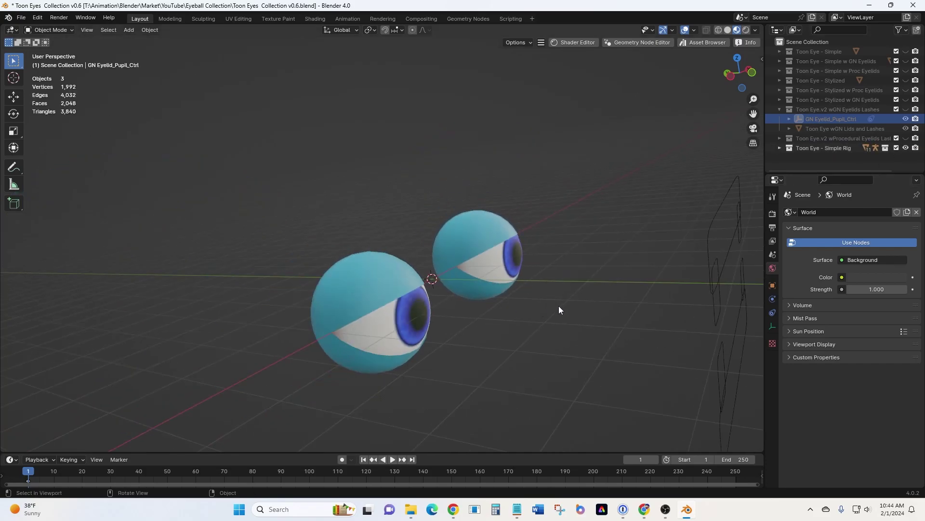
pyautogui.moveTo(559, 306); pyautogui.dragTo(558, 271, button='middle')
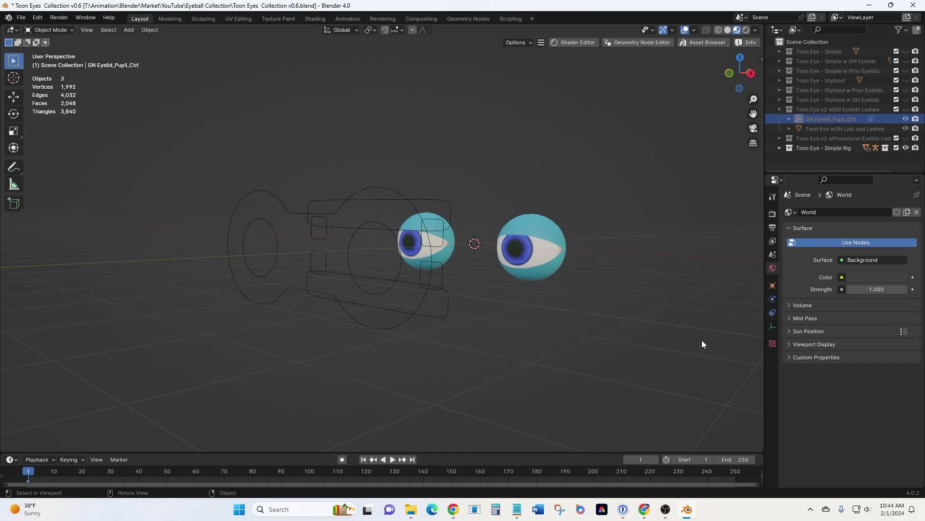
# - Select the Toon_eyeball_stylized wGN Lids.L eyeball and review its modifier and material inputs
pyautogui.click(556, 265)
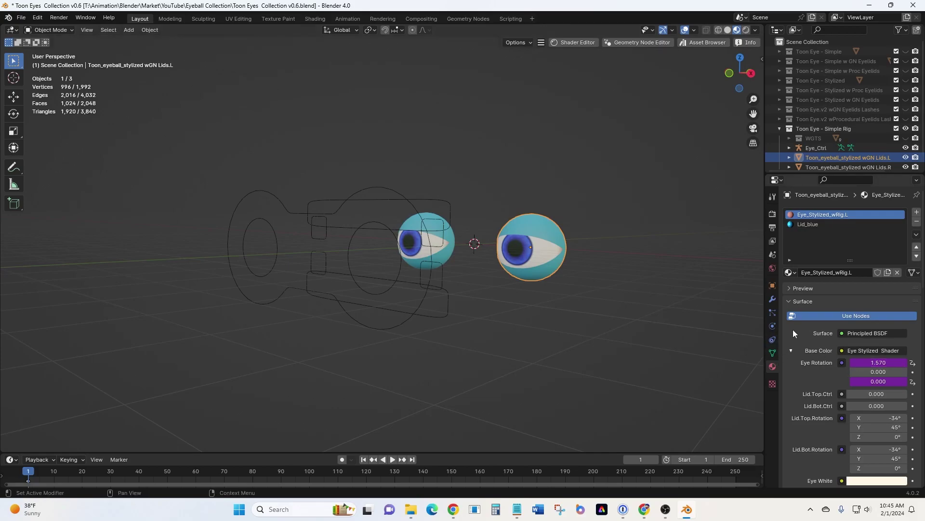
pyautogui.click(773, 300)
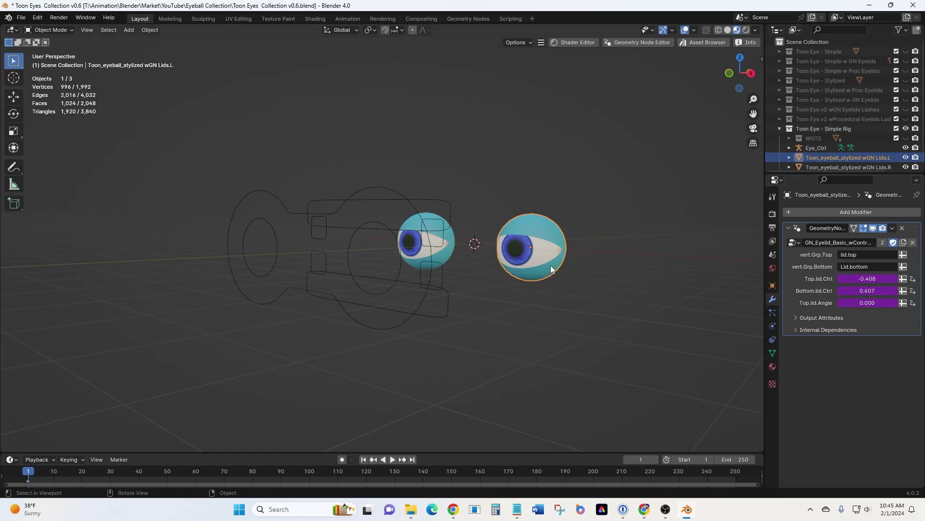
pyautogui.click(773, 366)
pyautogui.scroll(-2, 813, 387)
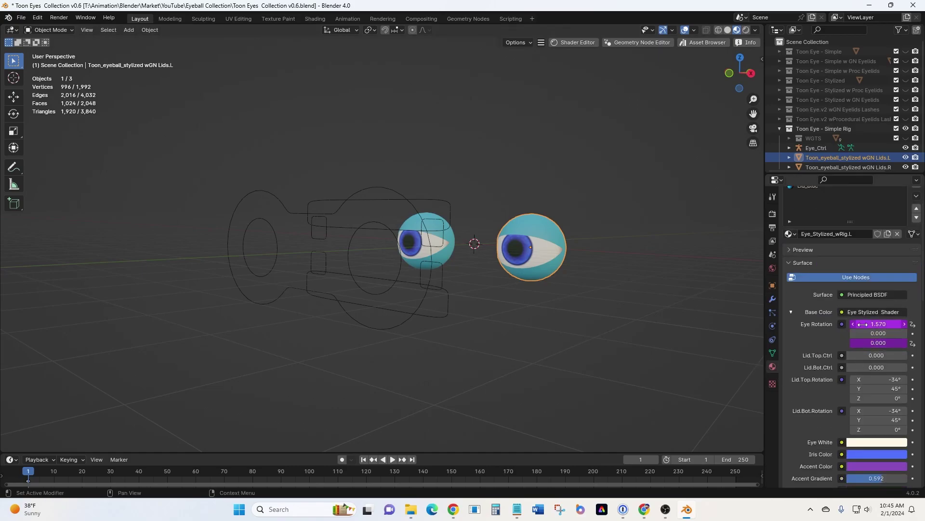
# - Select the Eye_Ctrl rig and switch it into Pose Mode
pyautogui.click(439, 314)
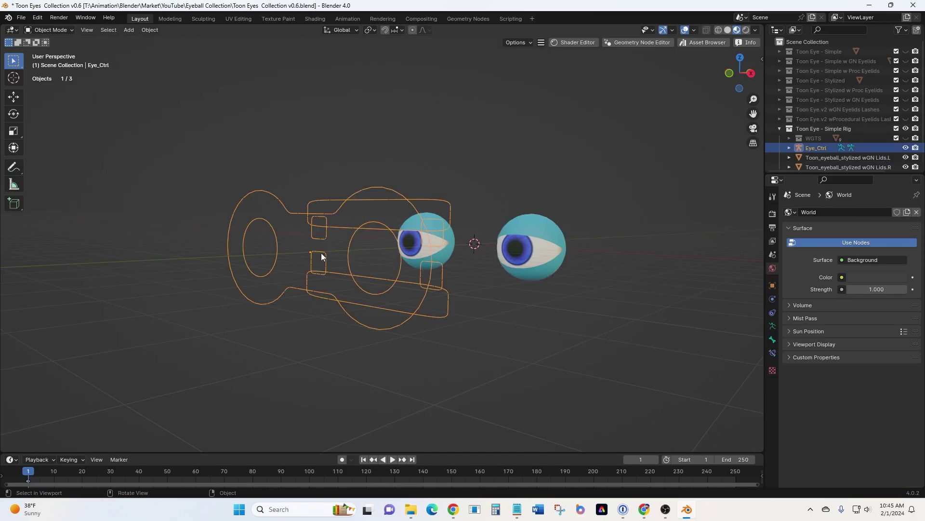
pyautogui.click(71, 31)
pyautogui.click(61, 61)
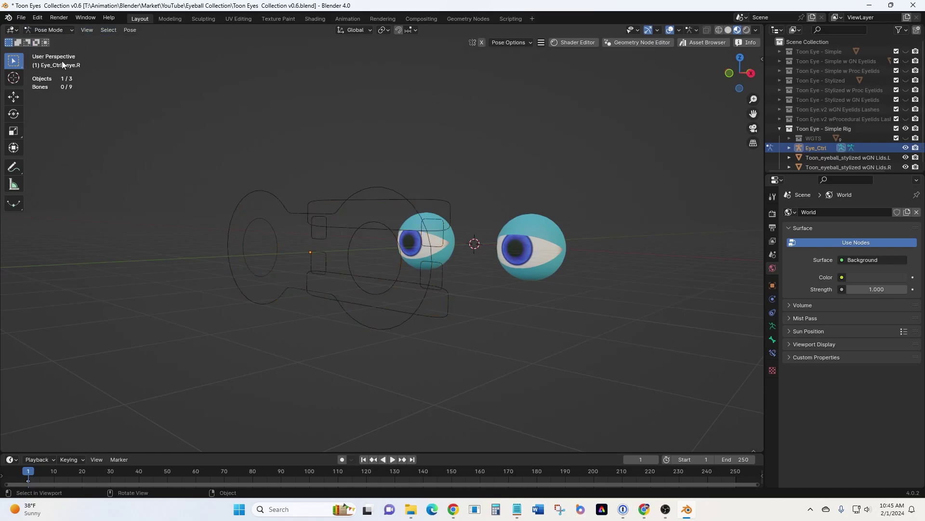
# - Try moving the eye.L and eye.R controls, keeping the eye.L move and cancelling eye.R
pyautogui.click(442, 241)
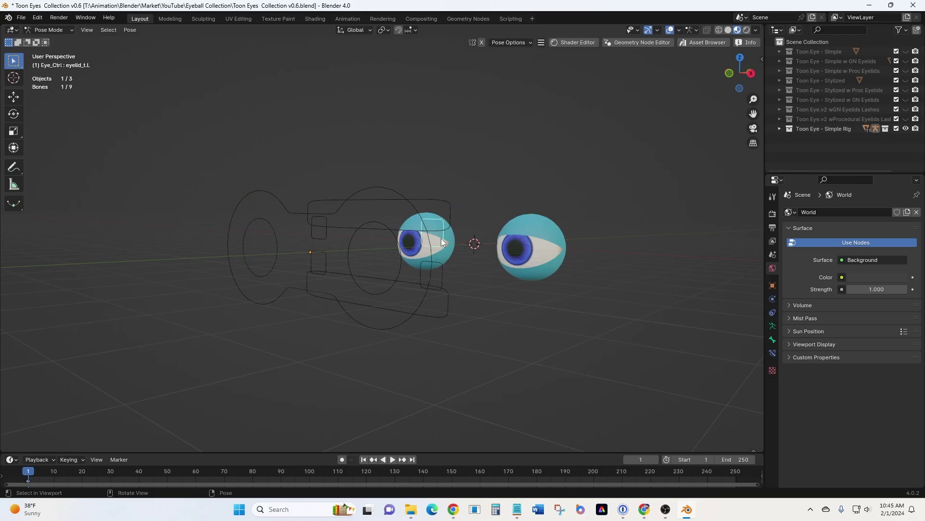
pyautogui.click(396, 278)
pyautogui.press('g')
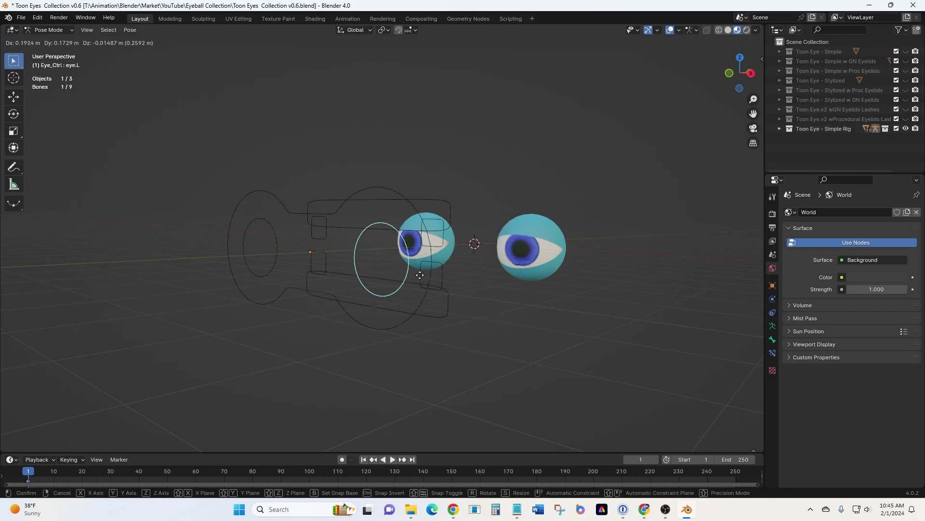
pyautogui.click(405, 287)
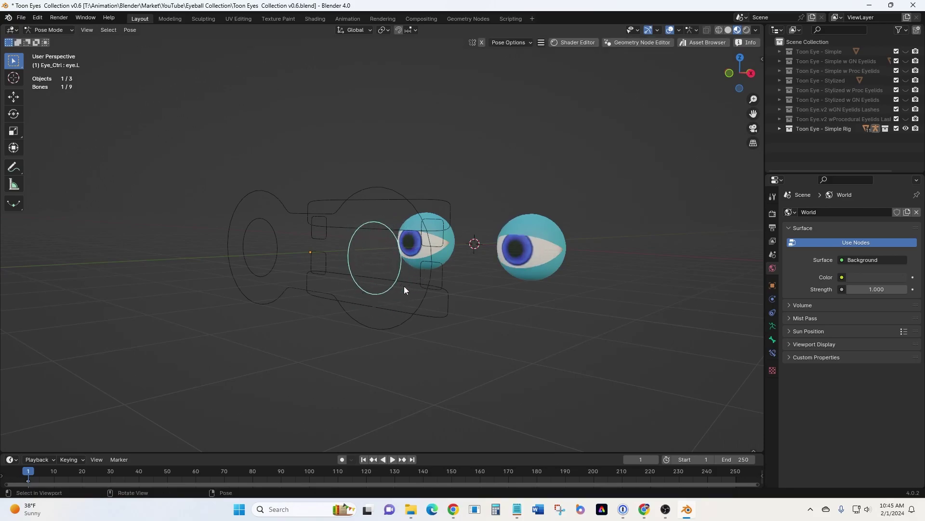
pyautogui.click(269, 273)
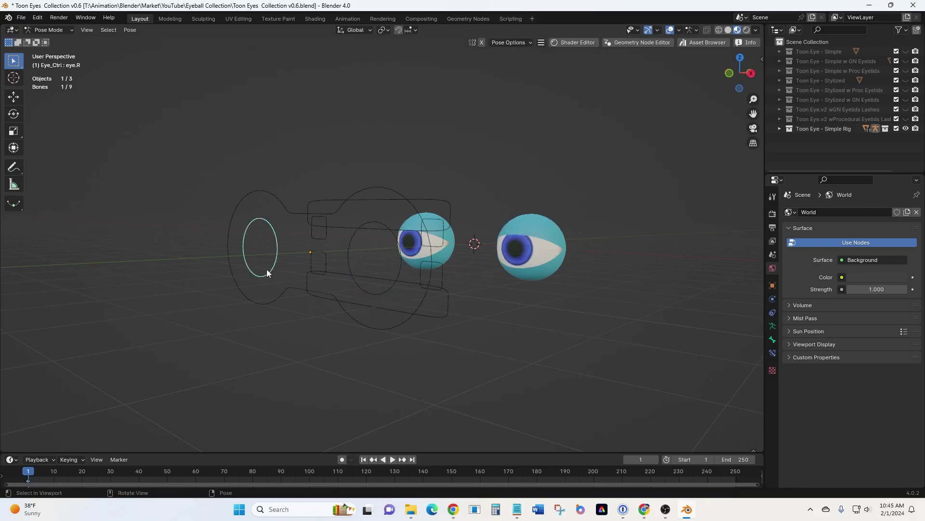
pyautogui.press('g')
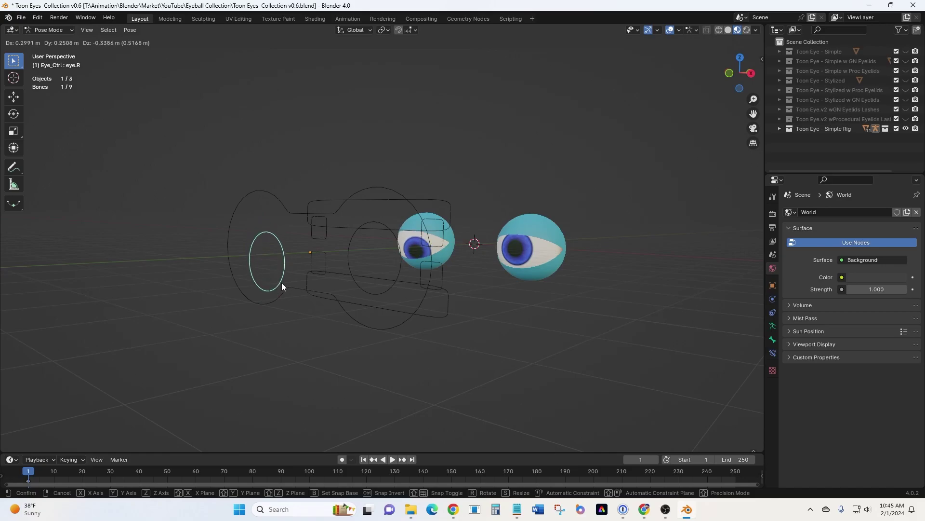
pyautogui.rightClick(282, 286)
# - Move eye.master slightly right, then select the eyelid_t.R bone
pyautogui.click(281, 295)
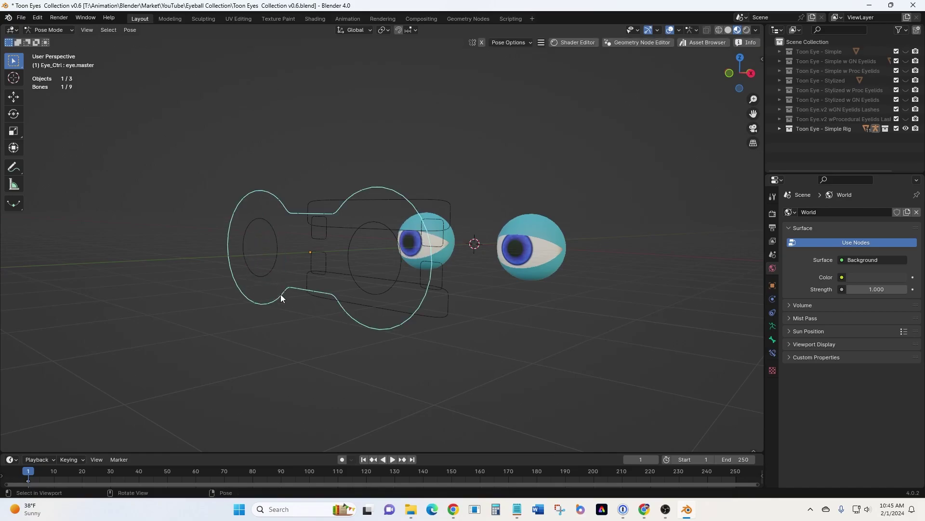
pyautogui.press('g')
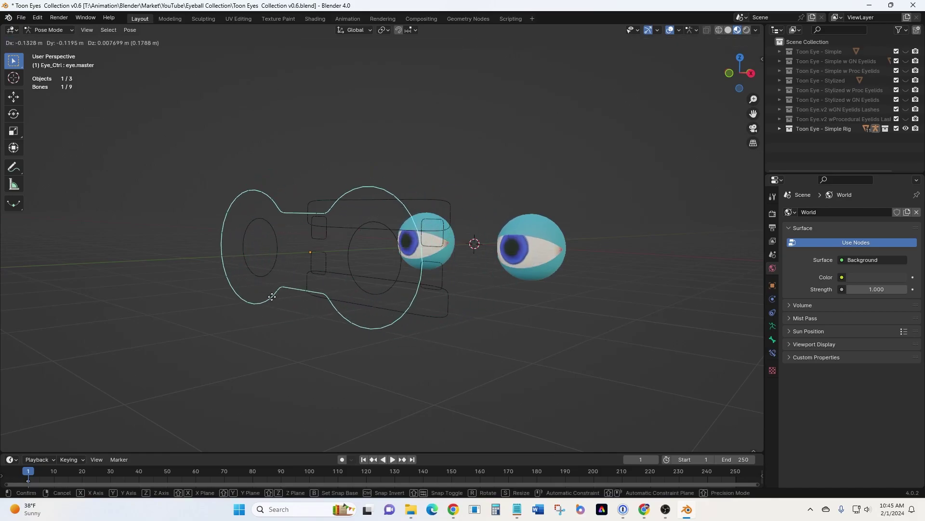
pyautogui.click(316, 295)
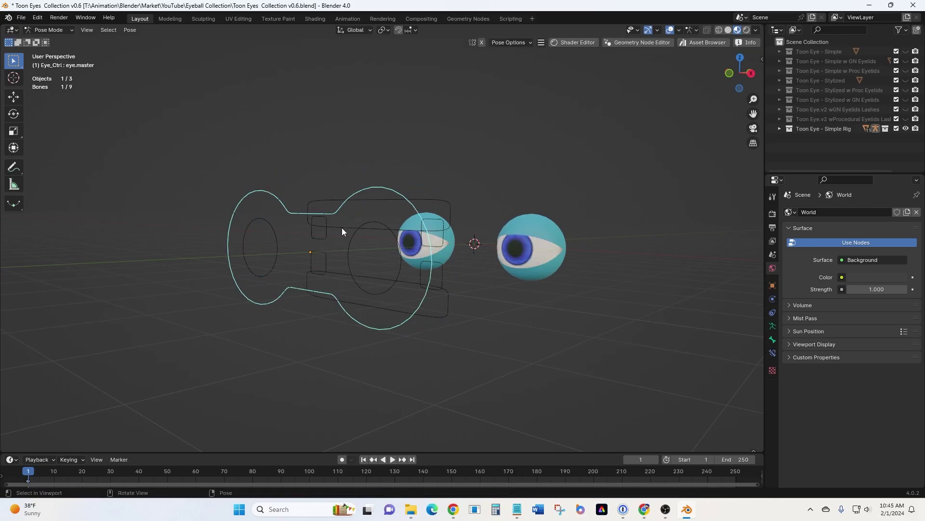
pyautogui.click(320, 240)
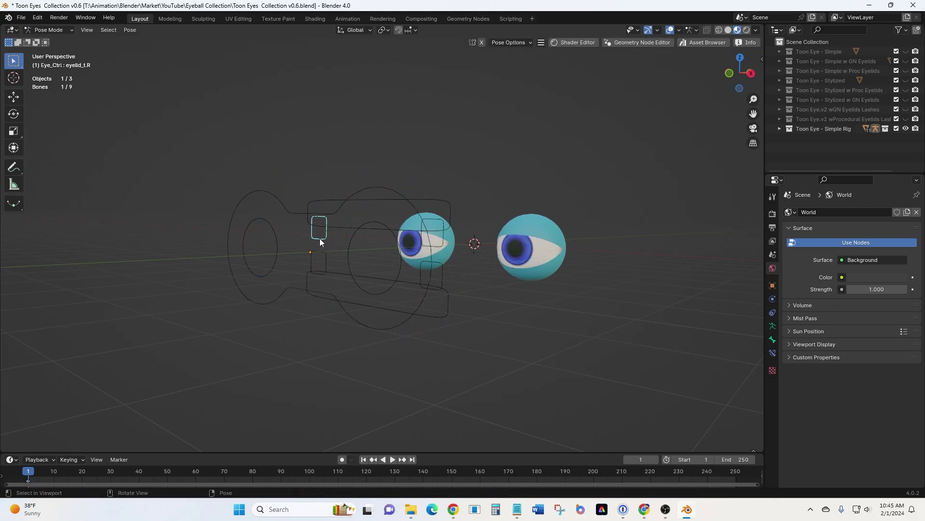
# - Test the right eye's lids: cancel the upper lid move and nudge the lower lid down slightly
pyautogui.press('g')
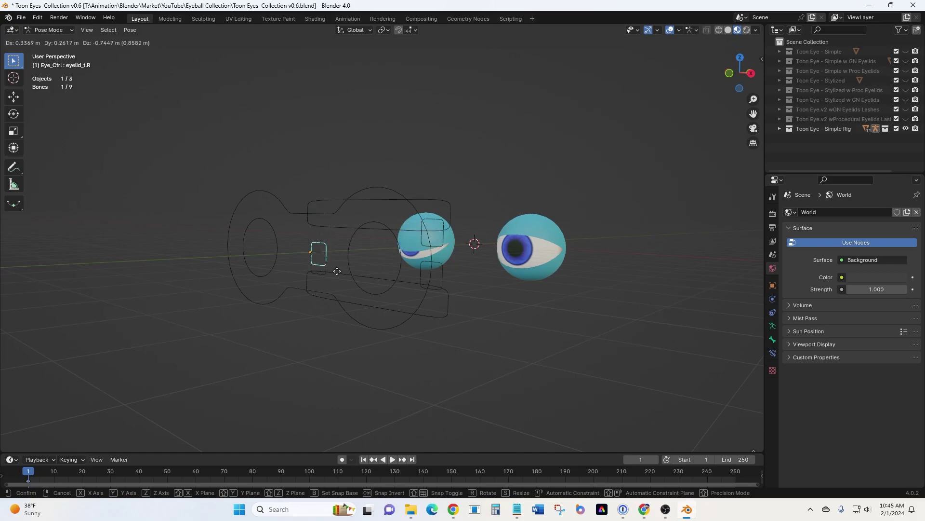
pyautogui.rightClick(332, 255)
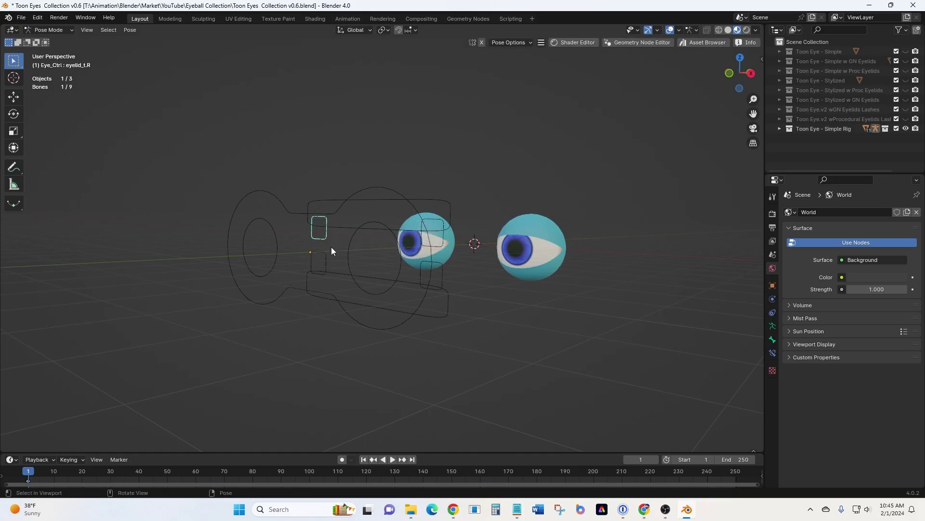
pyautogui.click(325, 265)
pyautogui.press('g')
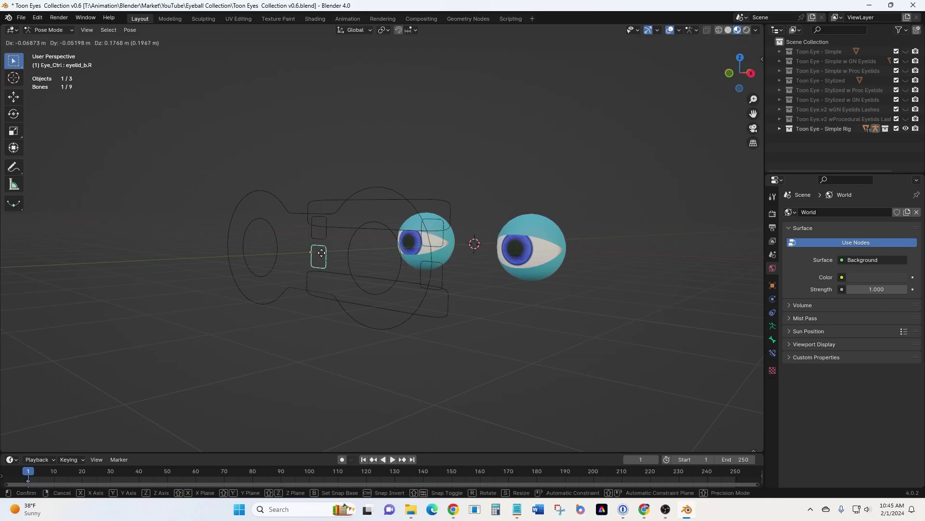
pyautogui.click(390, 274)
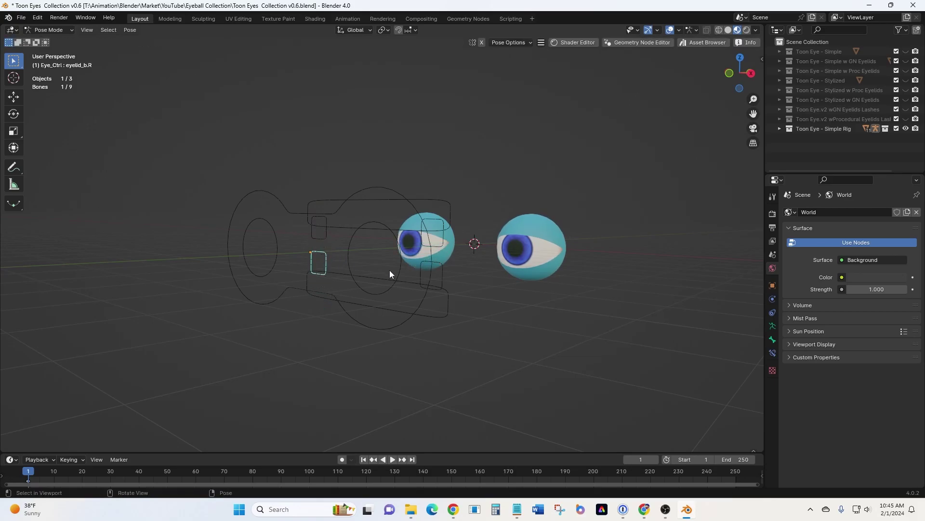
# - Move the left eye's upper eyelid control, then drop the lower eyelid control near its start
pyautogui.click(444, 235)
pyautogui.press('g')
pyautogui.moveTo(458, 241); pyautogui.dragTo(481, 245, button='middle')
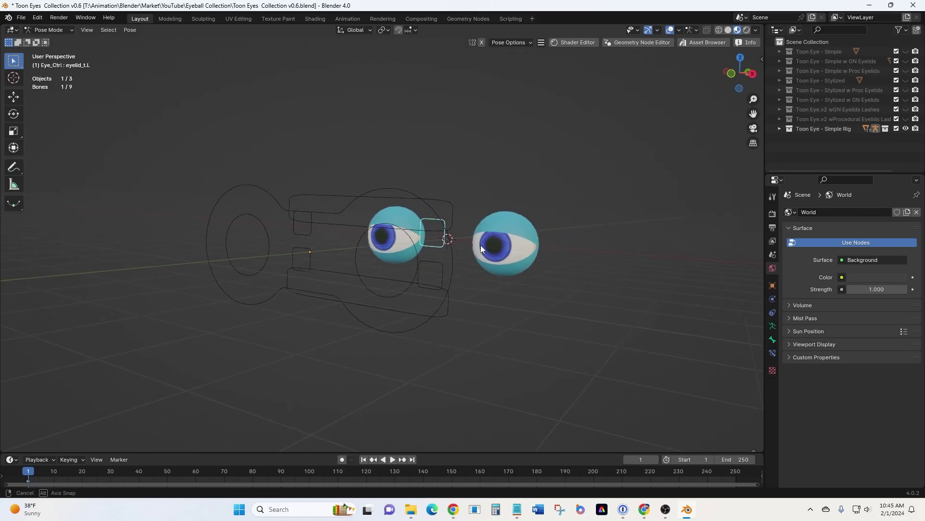
pyautogui.press('g')
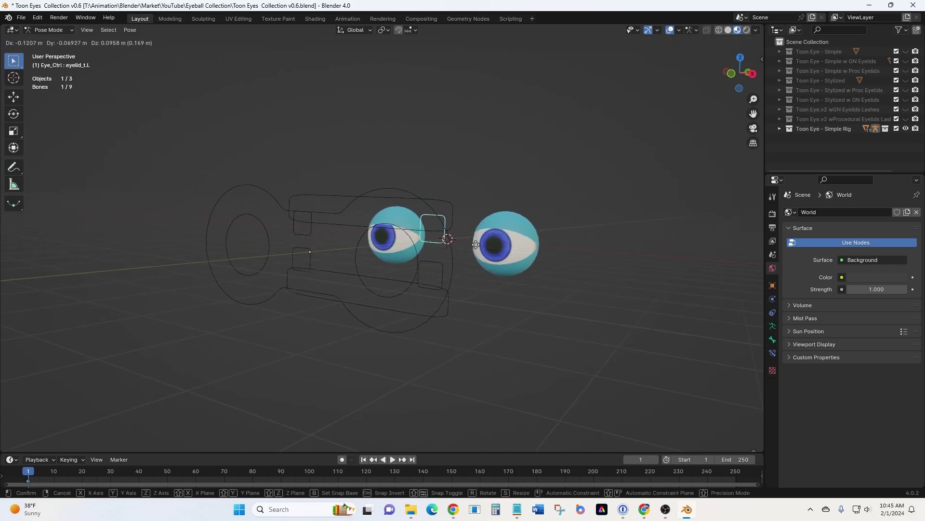
pyautogui.click(461, 237)
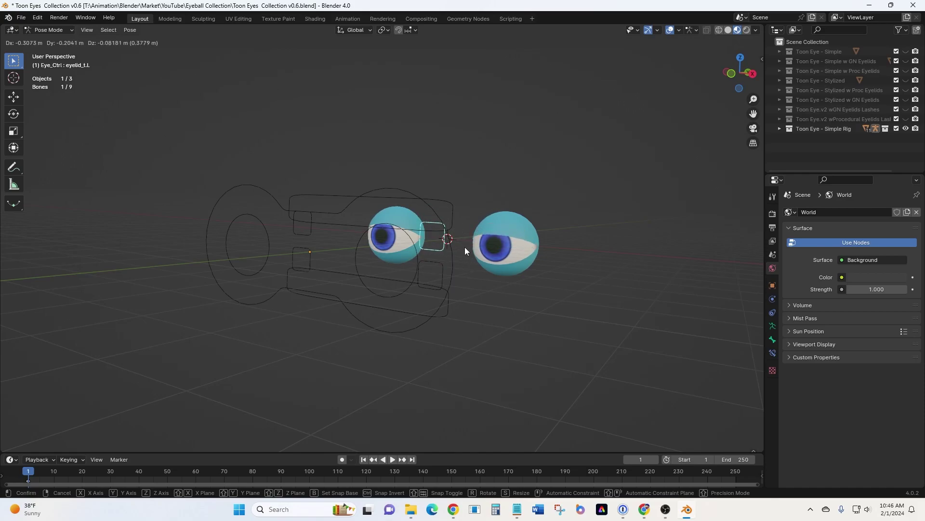
pyautogui.click(444, 271)
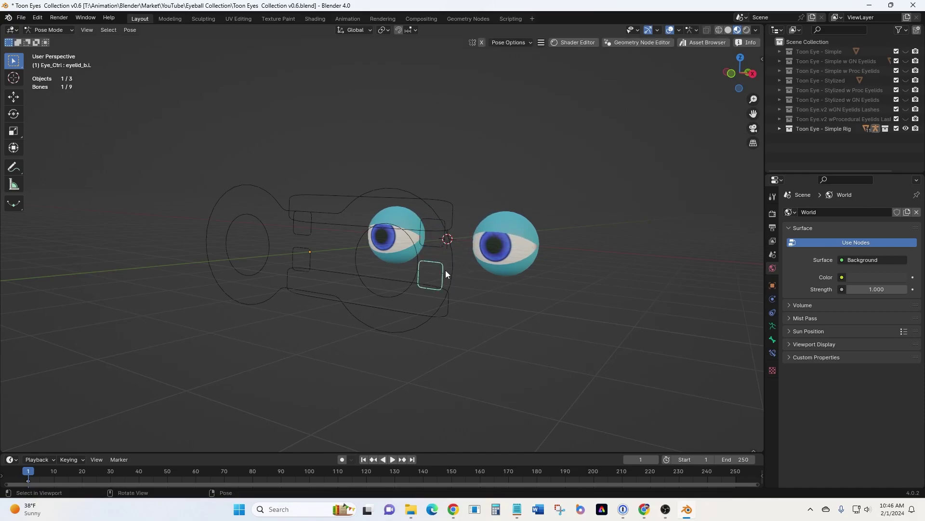
pyautogui.press('g')
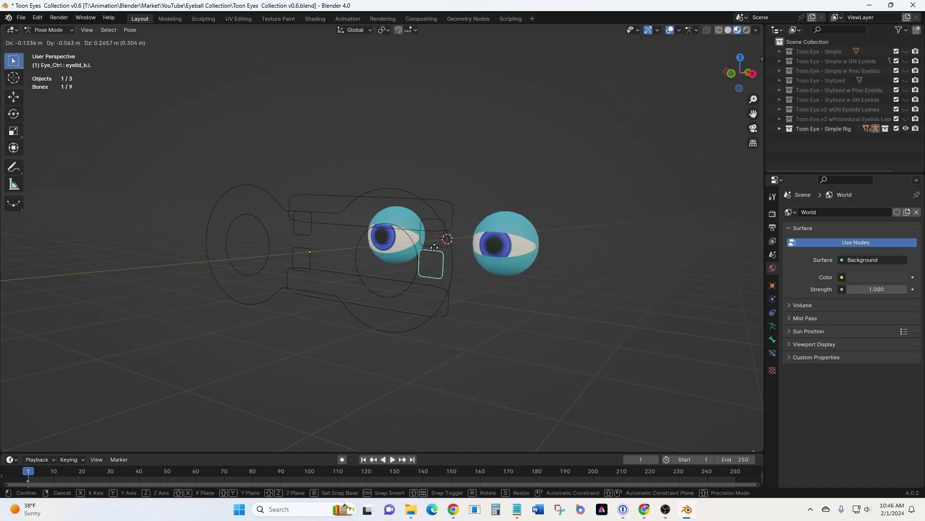
pyautogui.click(445, 270)
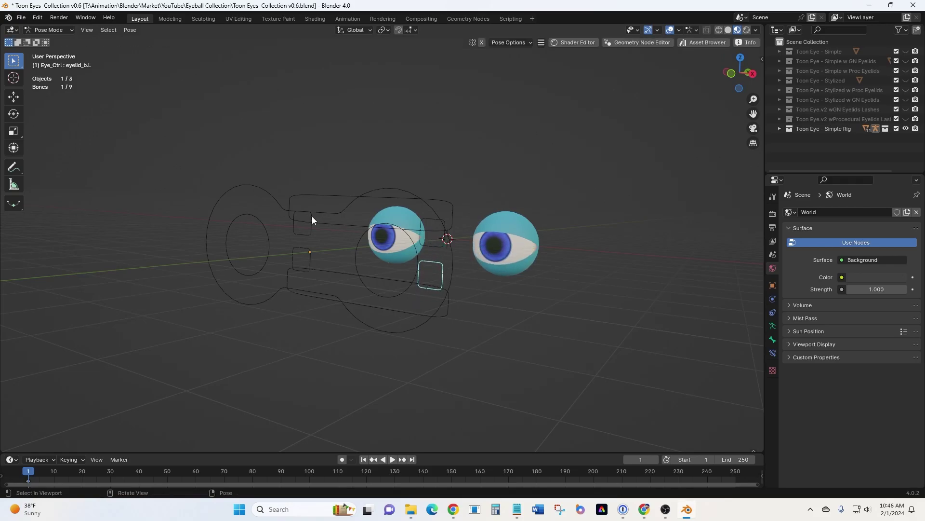
# - Close both eyes with the upper master eyelid control, then cancel so the lids reopen
pyautogui.click(313, 199)
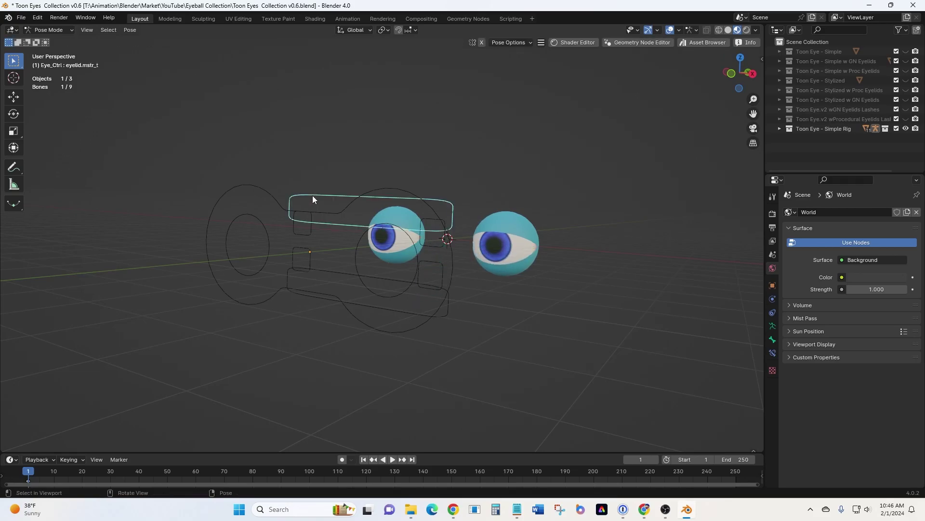
pyautogui.press('g')
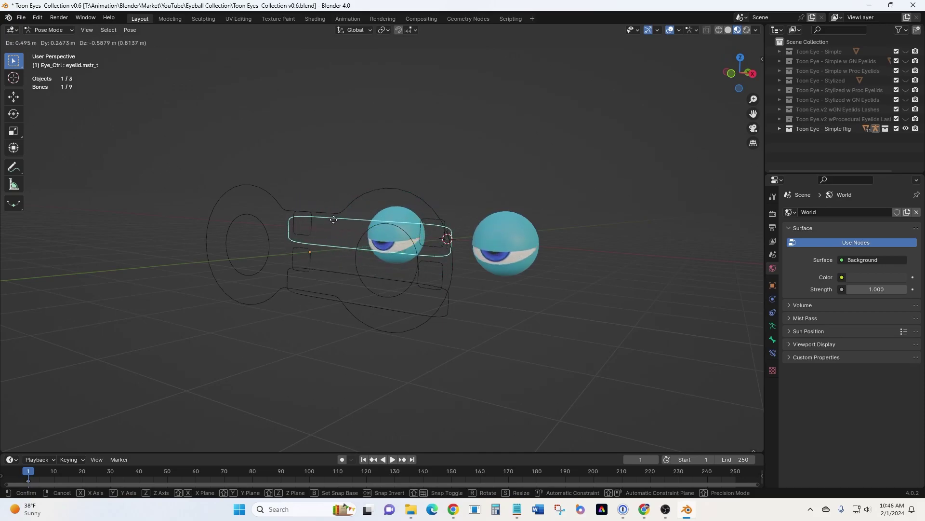
pyautogui.rightClick(333, 219)
# - Move the lower master eyelid control, then show Eye_Ctrl's transform: location 0, -7, 0, scale 1
pyautogui.click(334, 272)
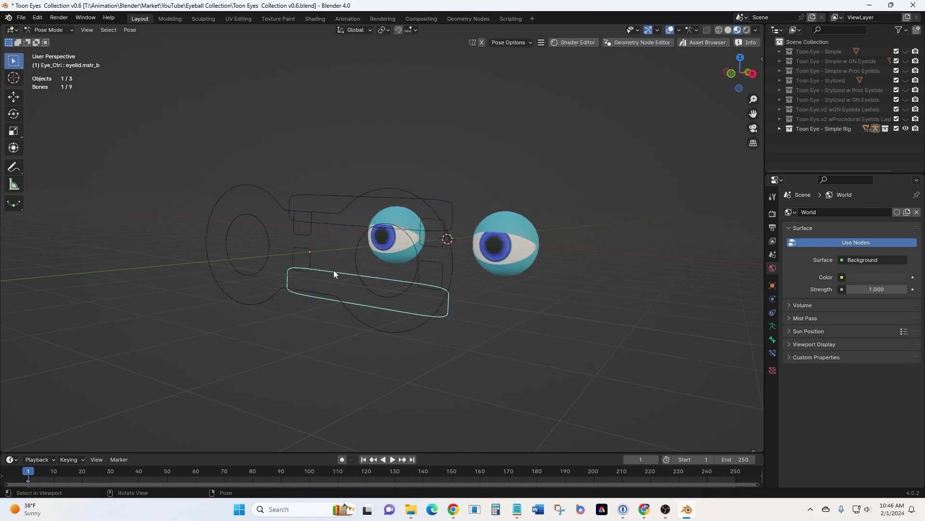
pyautogui.press('g')
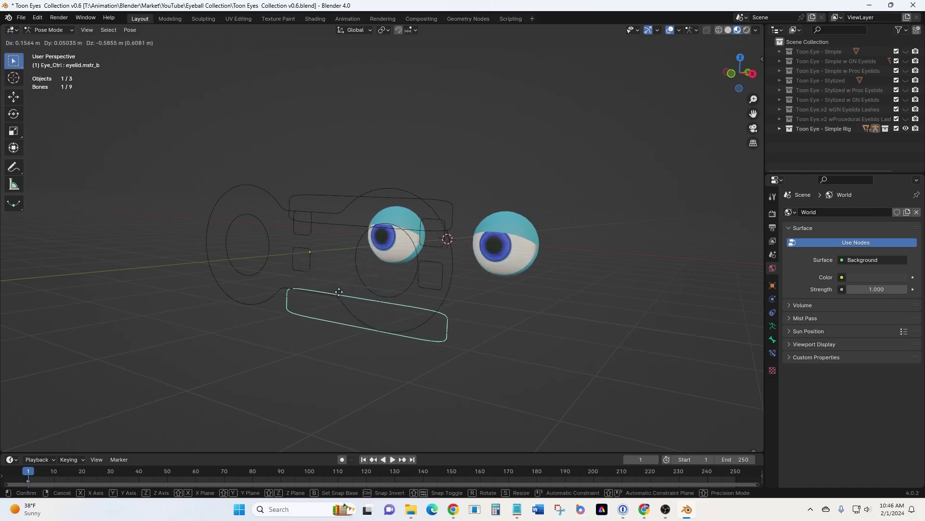
pyautogui.click(406, 295)
pyautogui.moveTo(406, 296); pyautogui.dragTo(538, 273, button='middle')
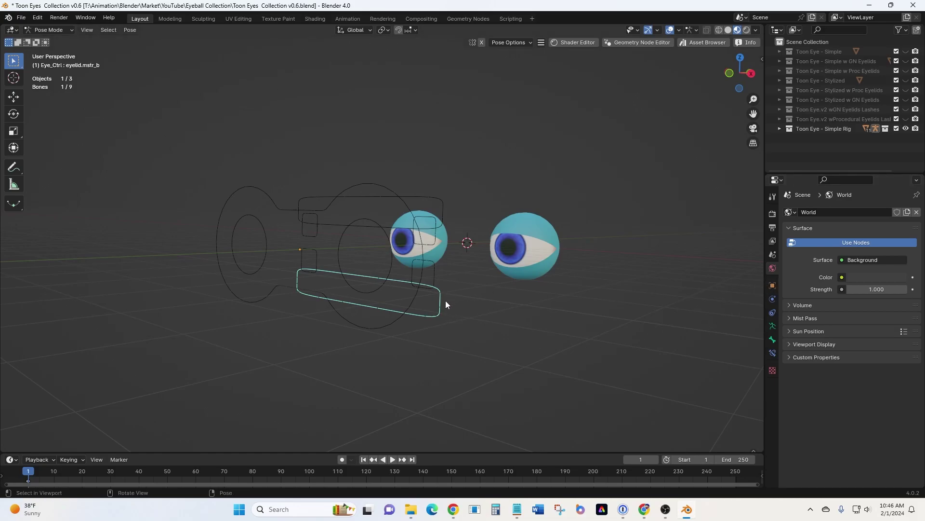
pyautogui.click(772, 285)
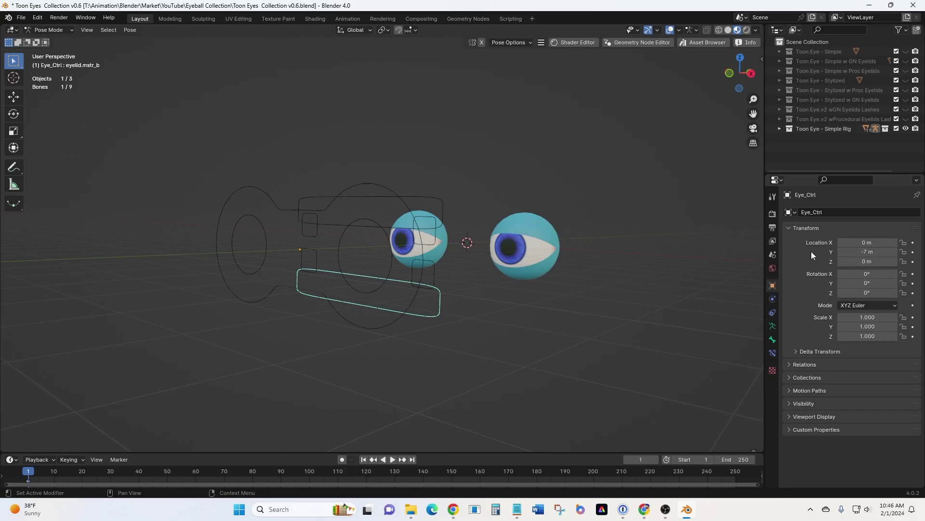
pyautogui.click(499, 261)
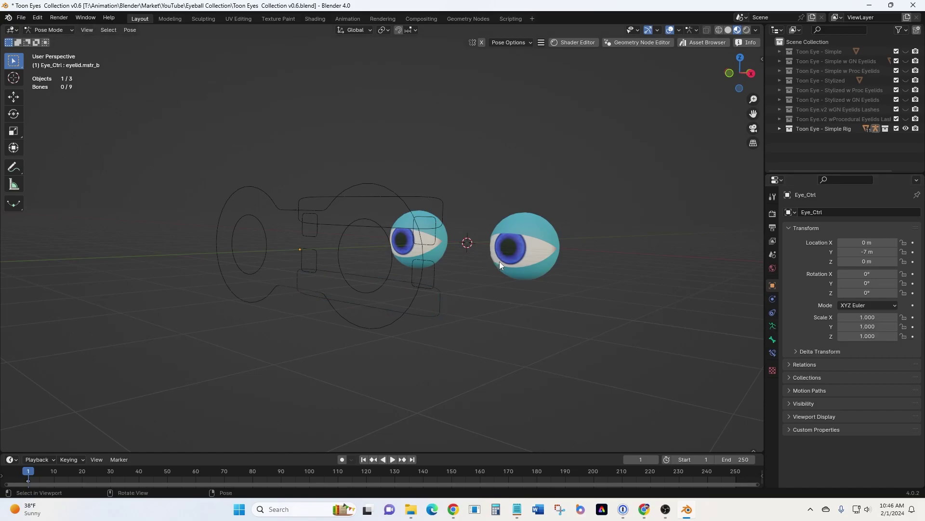
# - Switch to Object Mode, select the eyeball and view its eyelid geometry-nodes modifier
pyautogui.click(60, 30)
pyautogui.click(56, 41)
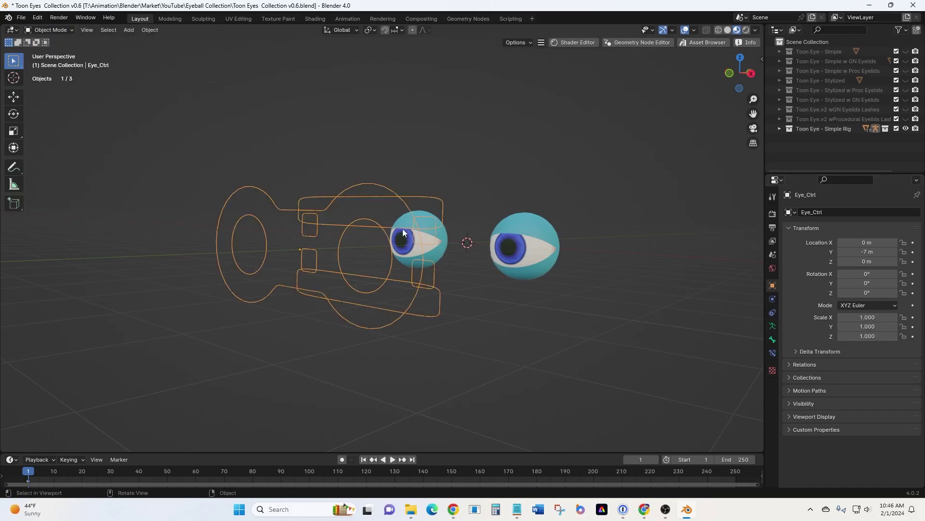
pyautogui.click(512, 273)
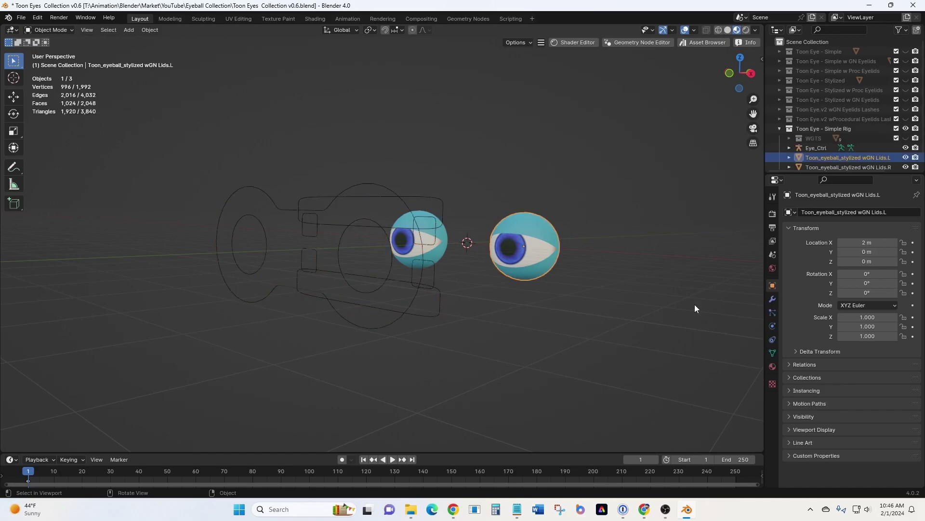
pyautogui.click(772, 299)
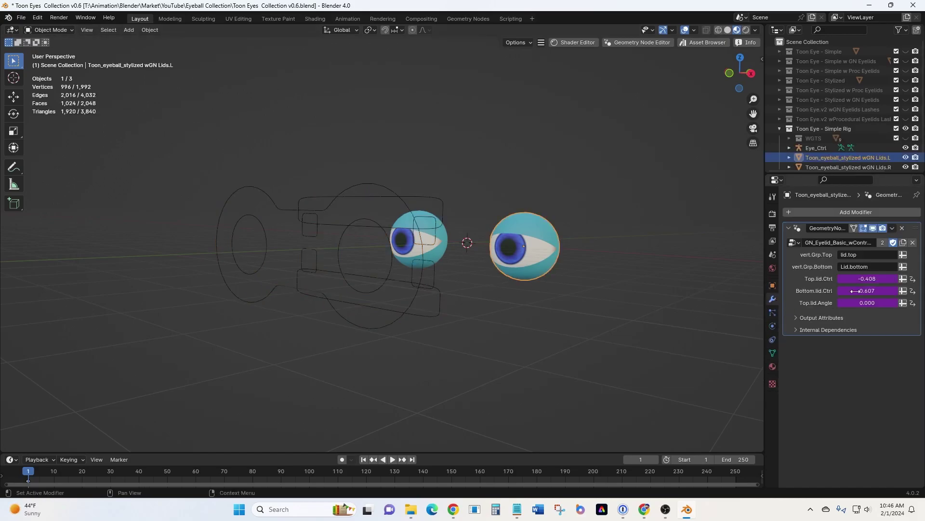
# - Inspect the Eye Rotation driver in the eyeball material, with expression -location+1.57-var
pyautogui.click(773, 367)
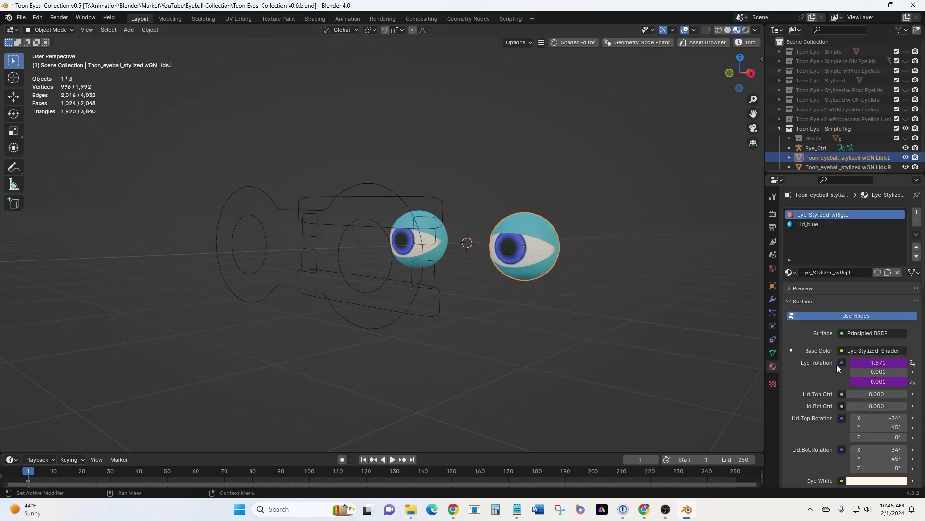
pyautogui.rightClick(876, 363)
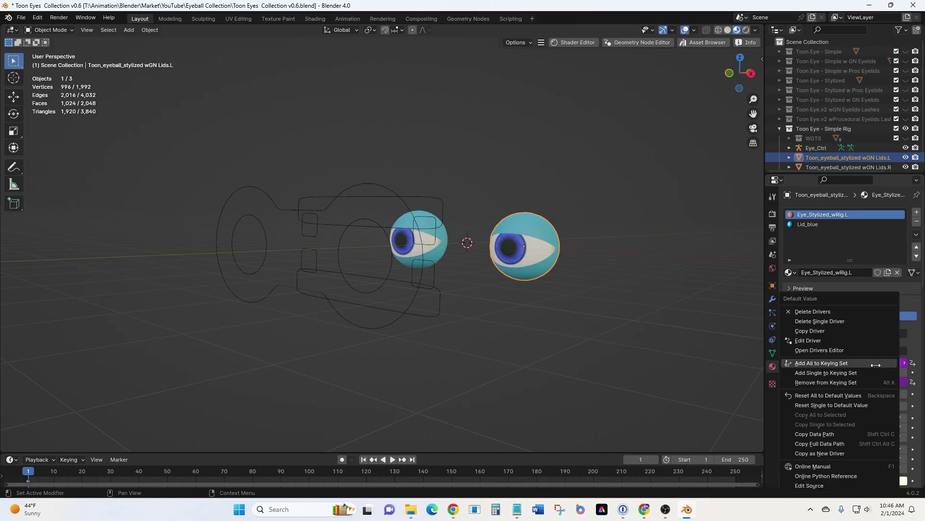
pyautogui.click(838, 341)
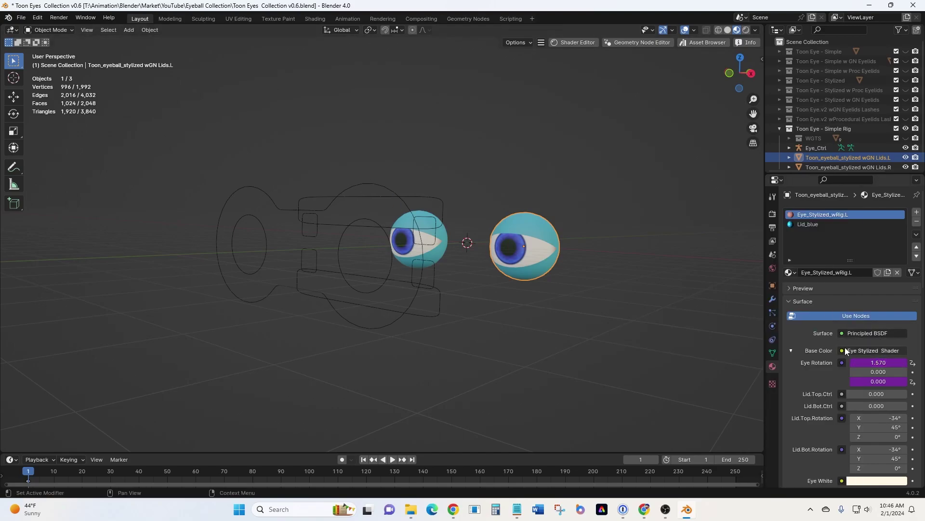
pyautogui.rightClick(867, 362)
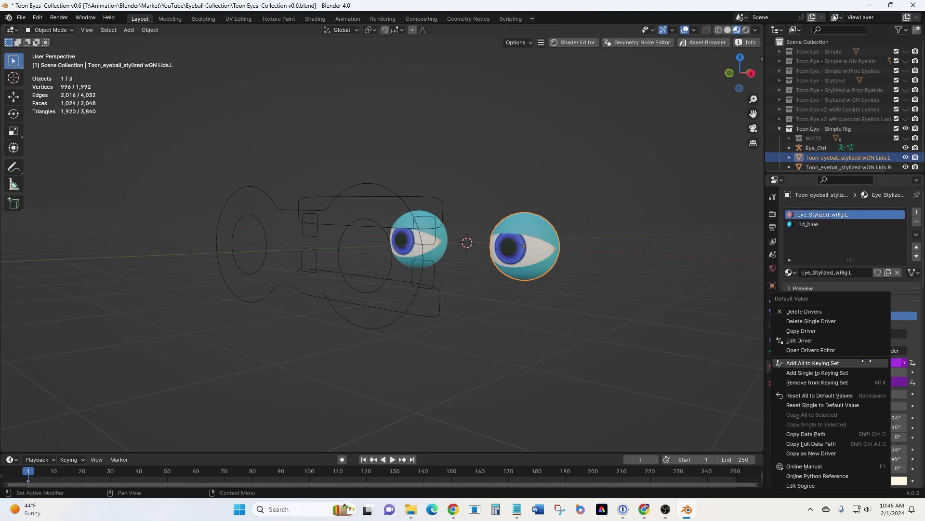
pyautogui.click(838, 341)
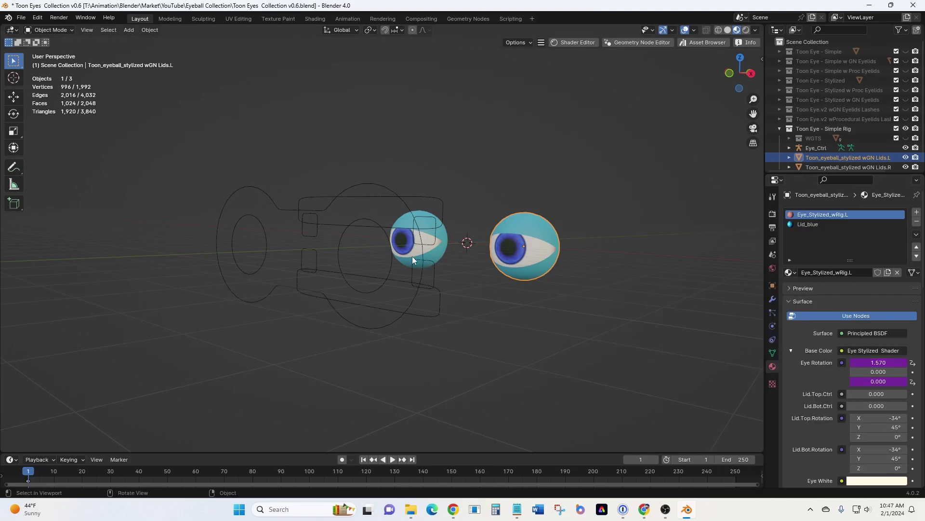
# - Select the Eye_Ctrl rig in the viewport
pyautogui.click(340, 238)
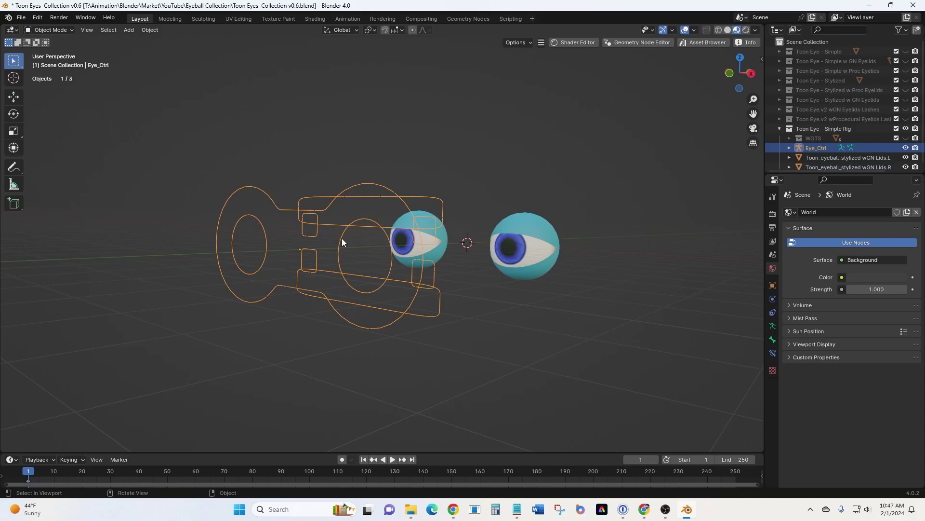